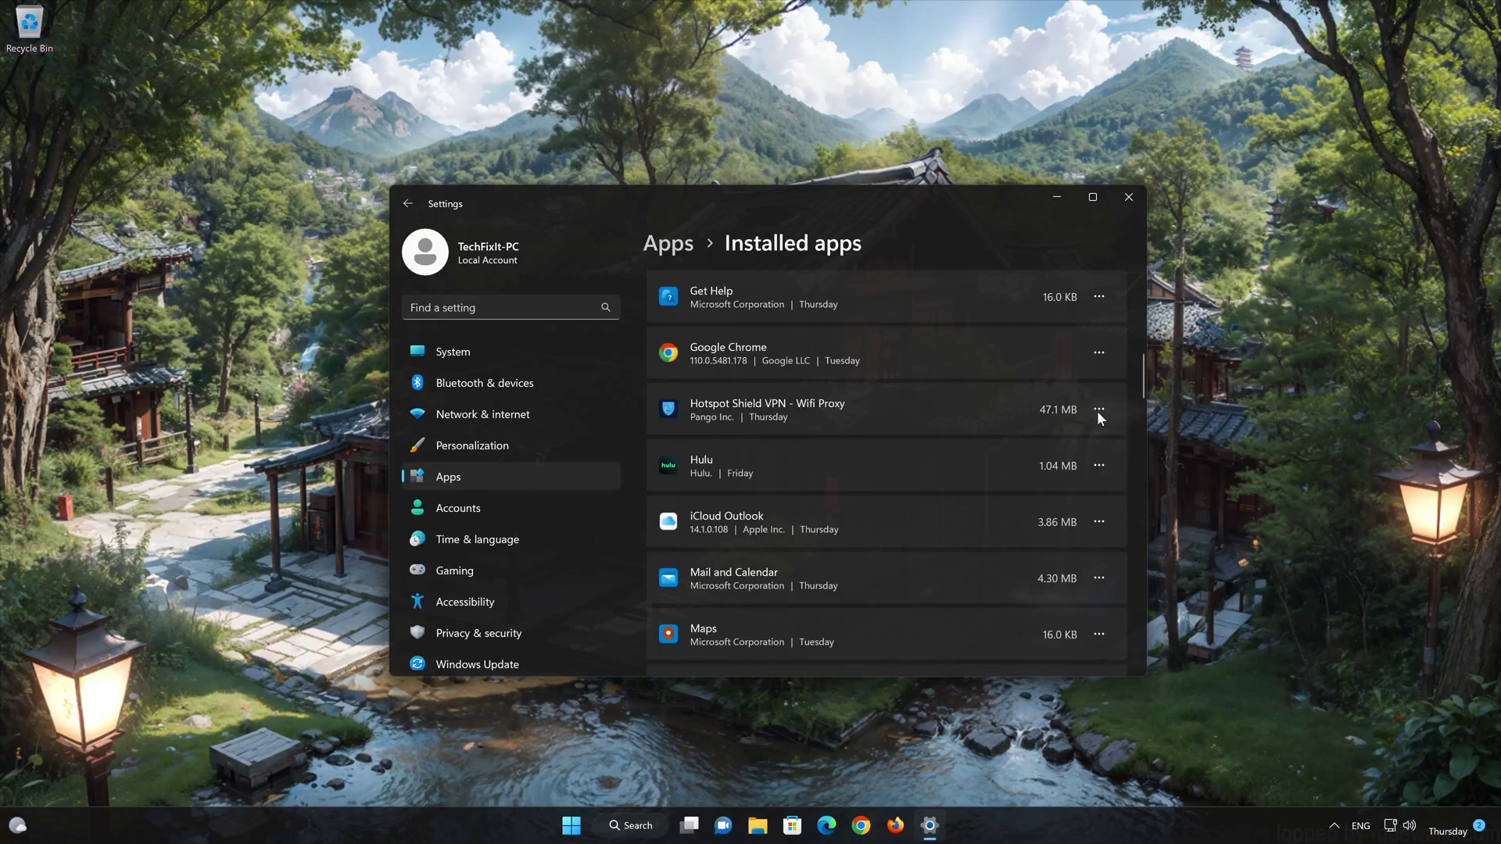
Repair and reset the Hotspot Shield VPN - Wifi Proxy app through its advanced options.
click(1106, 407)
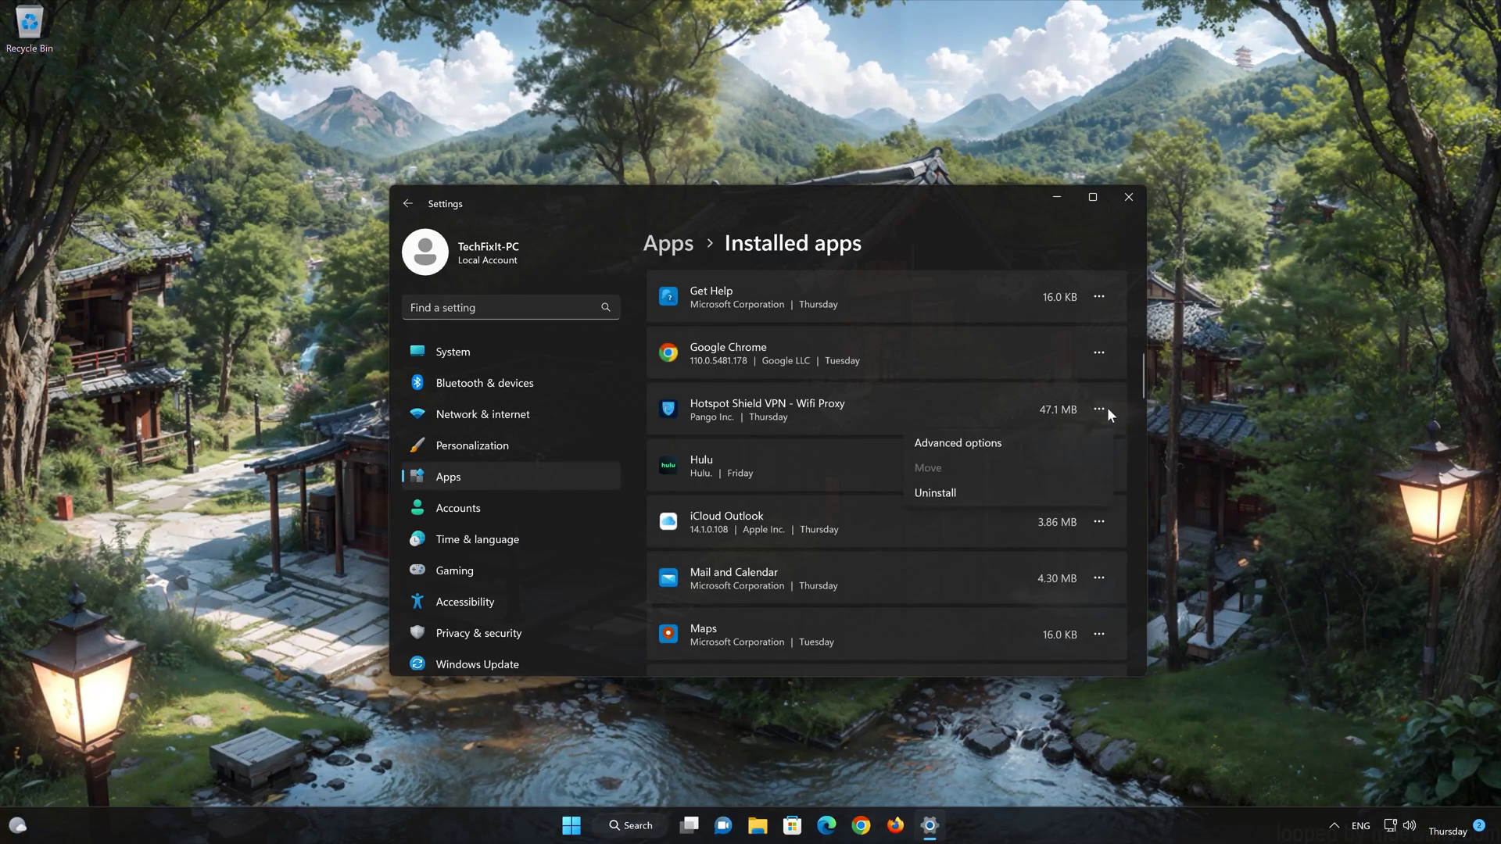
click(1011, 450)
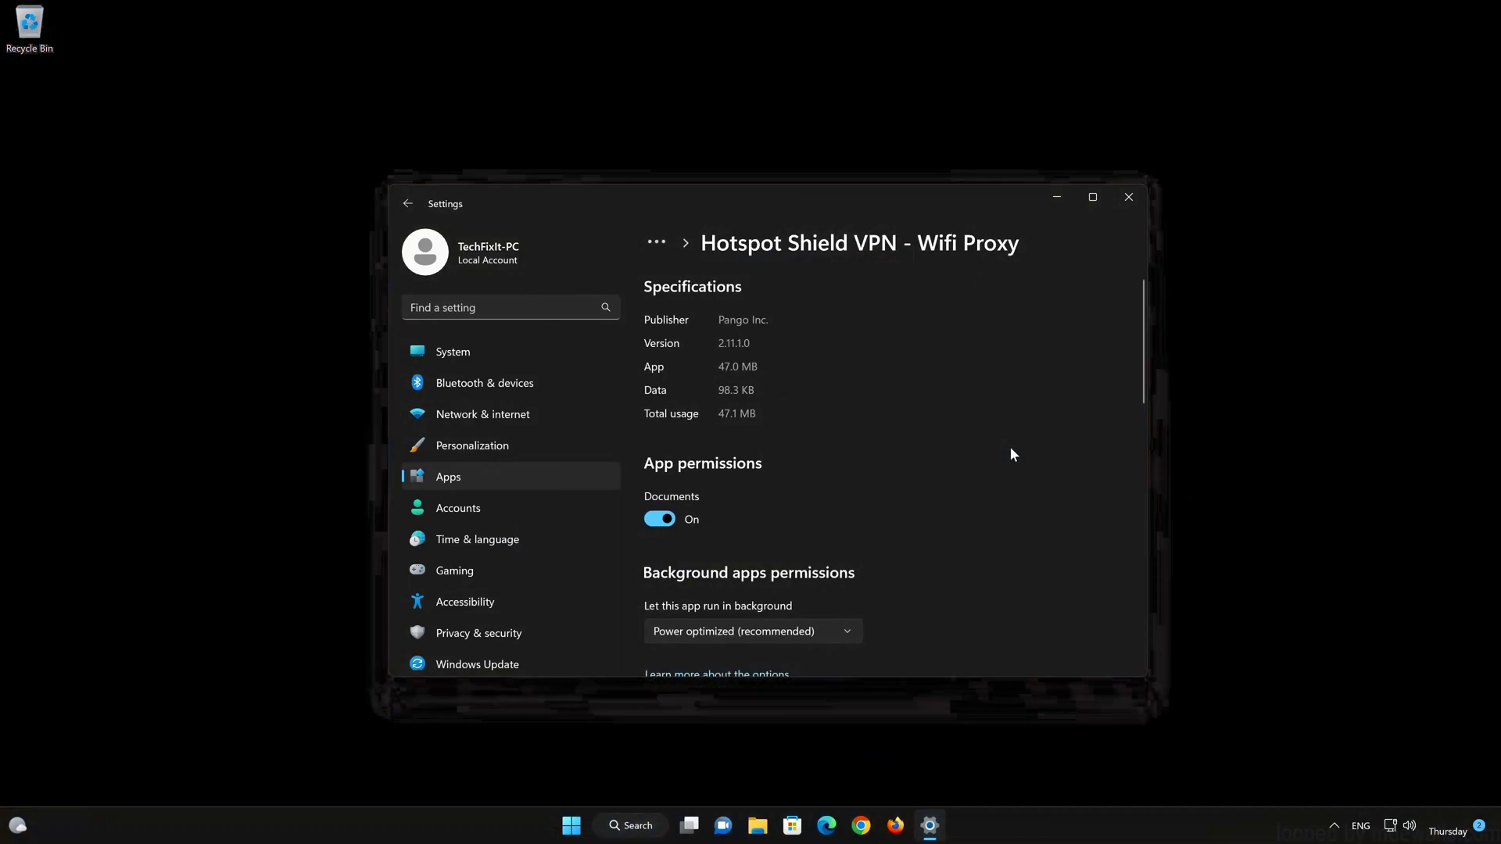
scroll(1011, 449, down, 7)
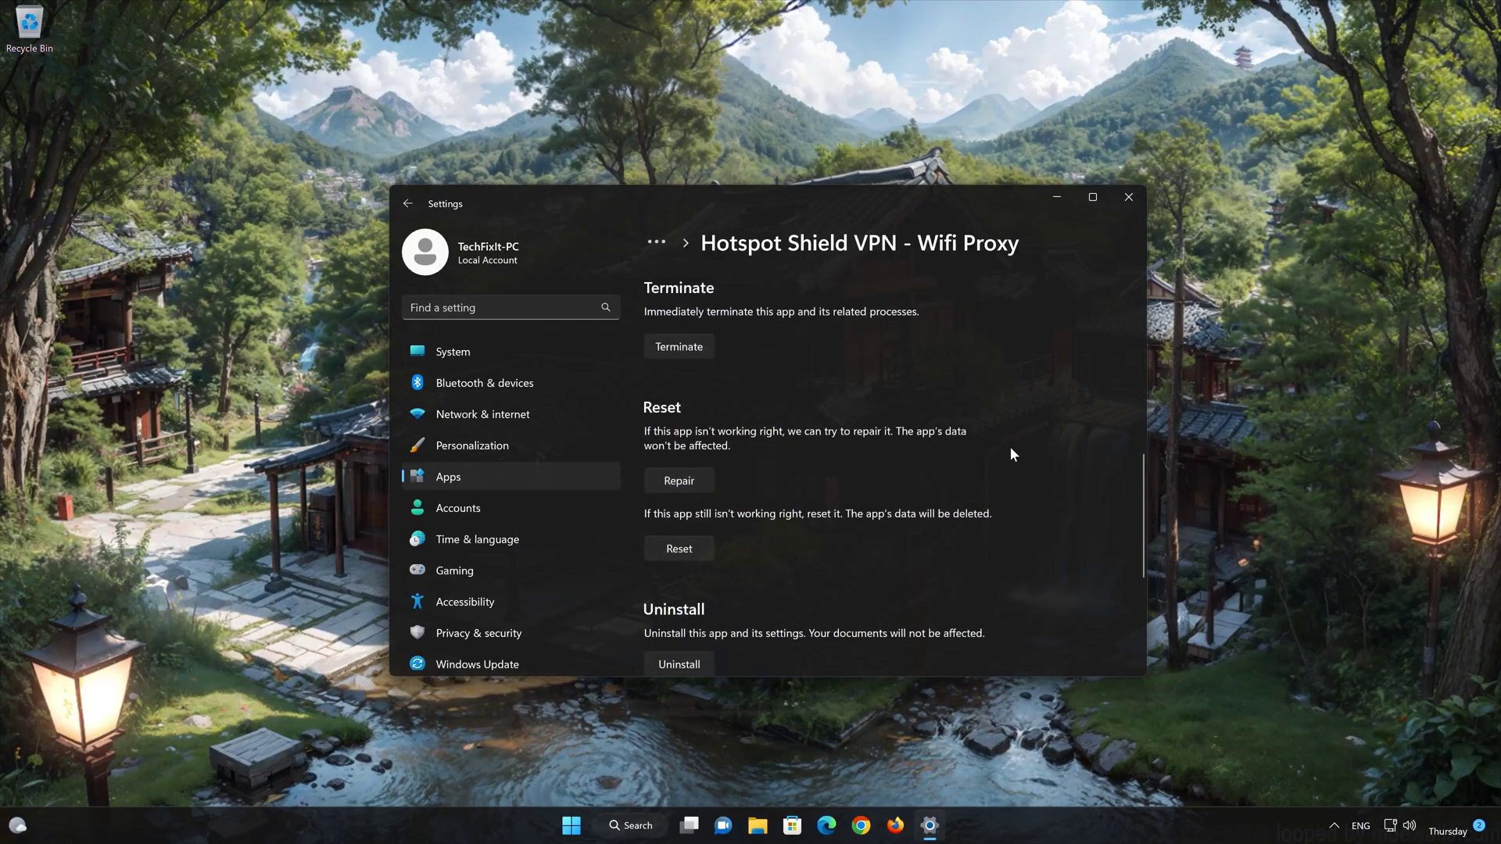
scroll(1009, 449, down, 2)
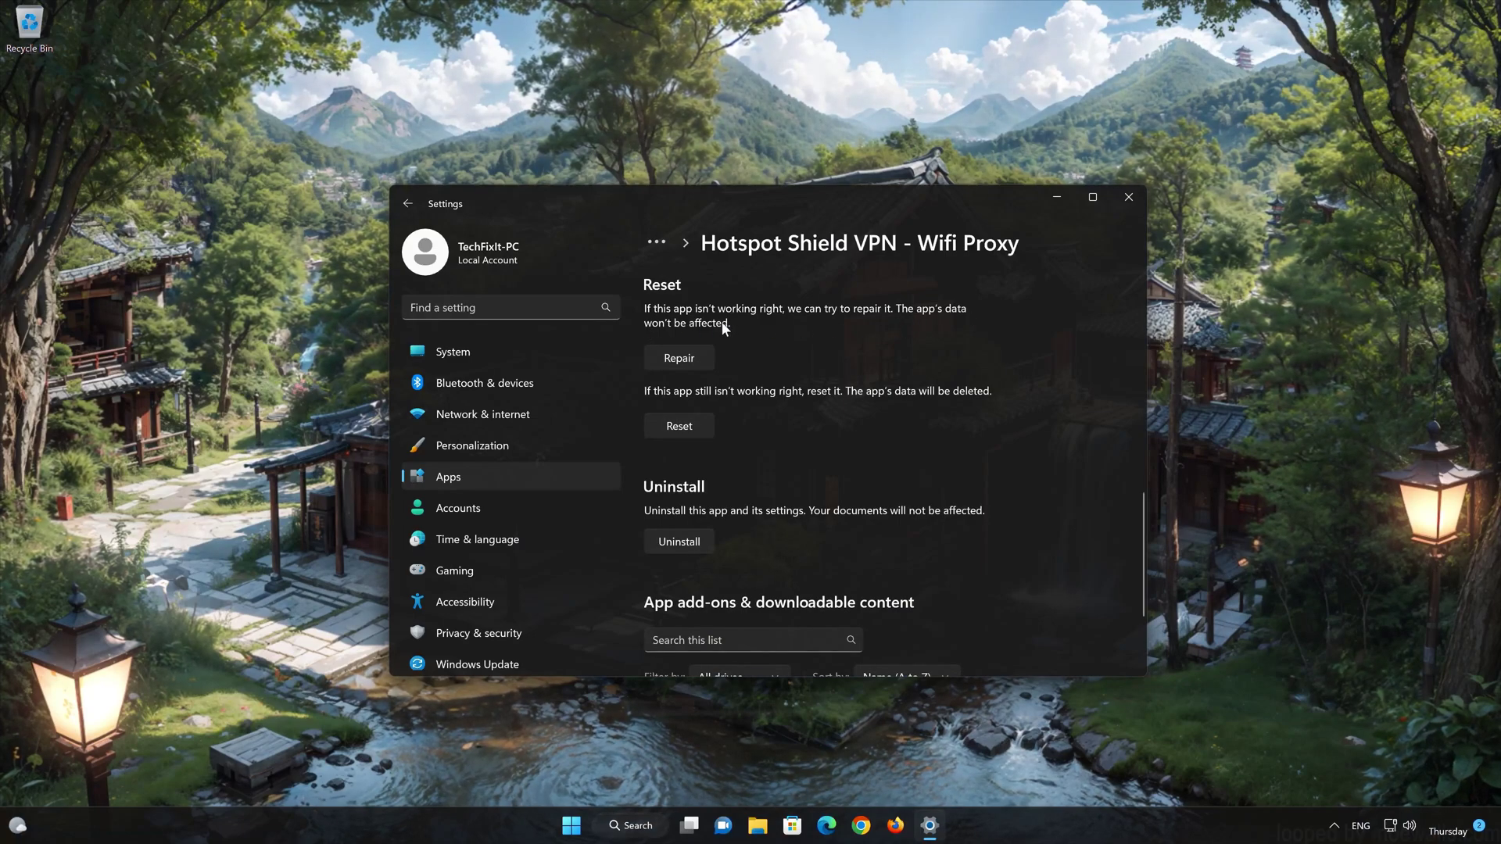
click(677, 361)
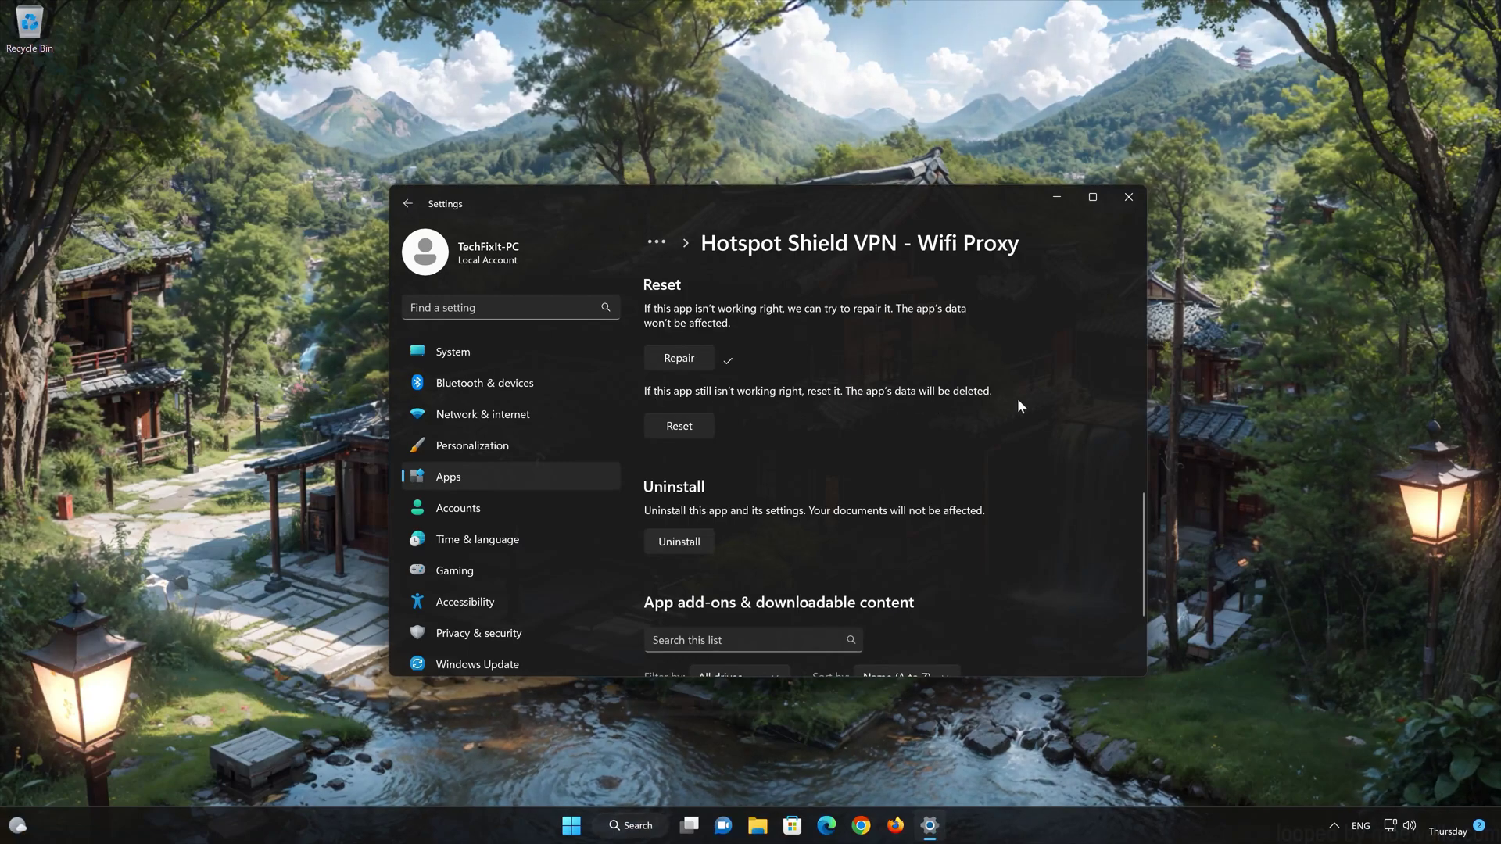
click(685, 425)
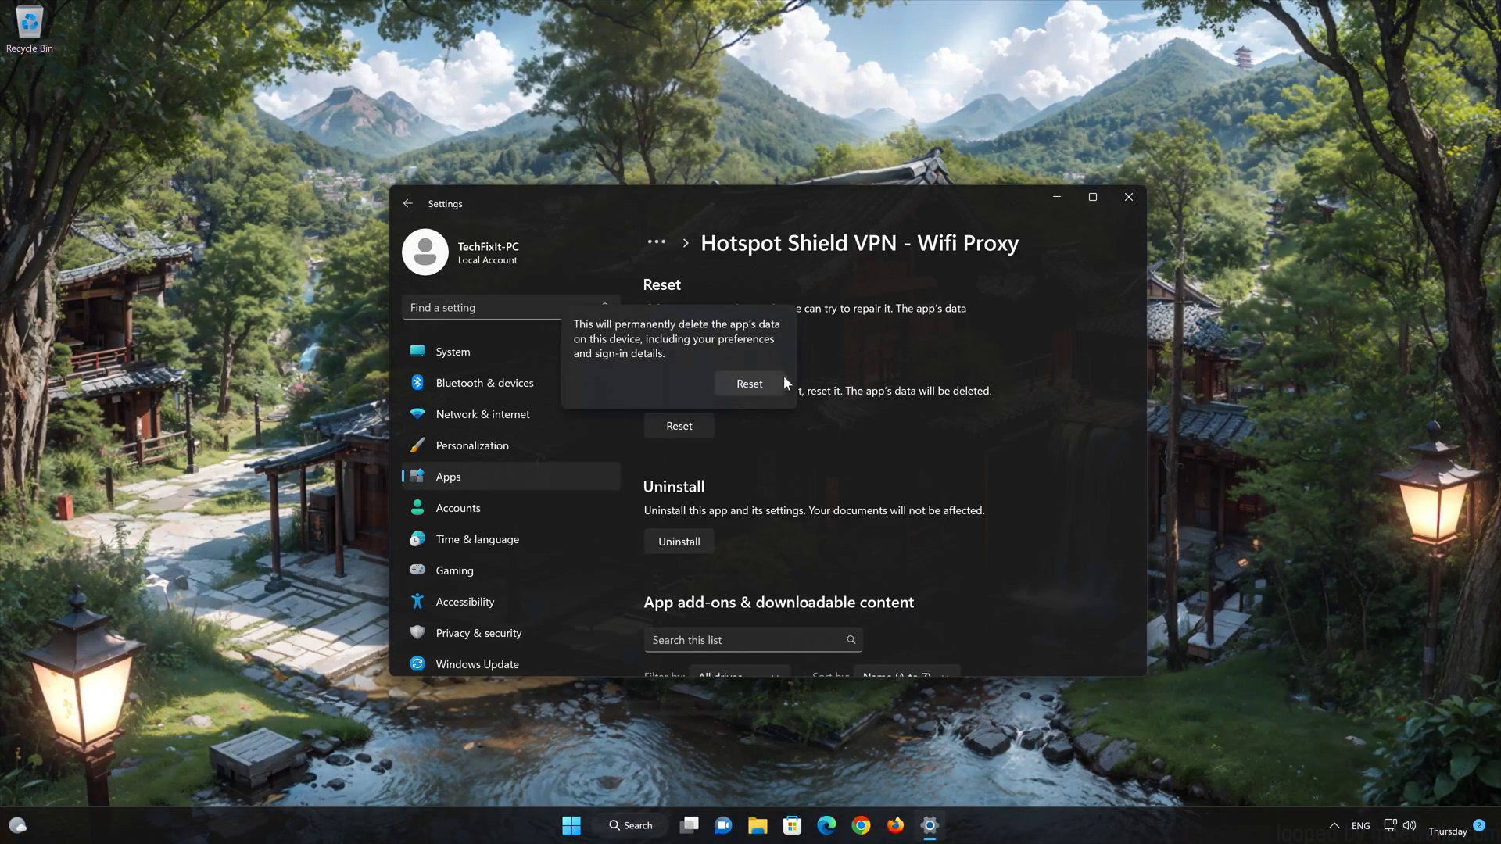
click(748, 385)
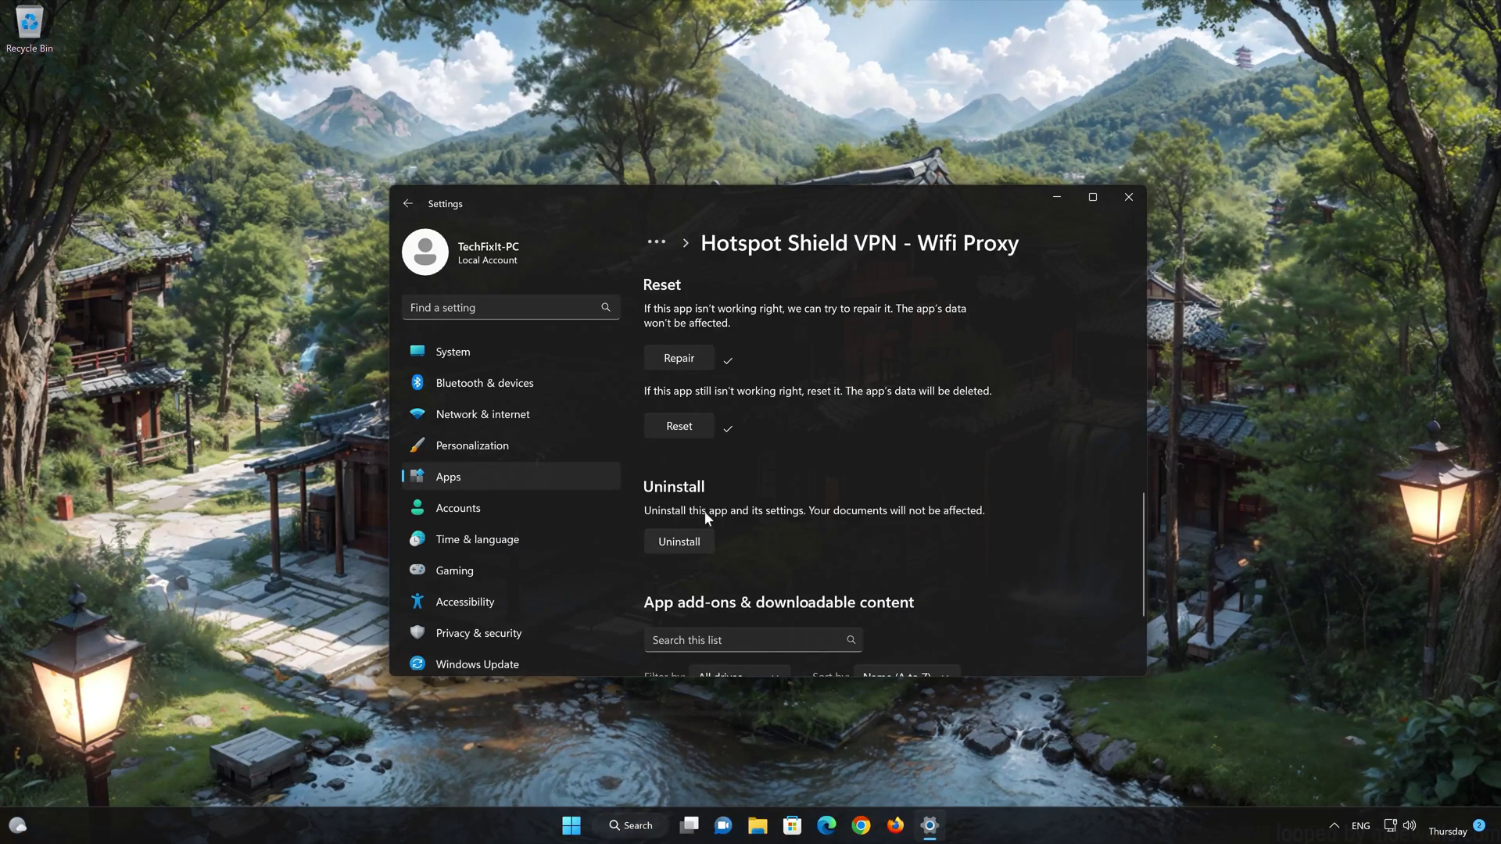
Uninstall Hotspot Shield VPN - Wifi Proxy and close the Settings window.
click(680, 542)
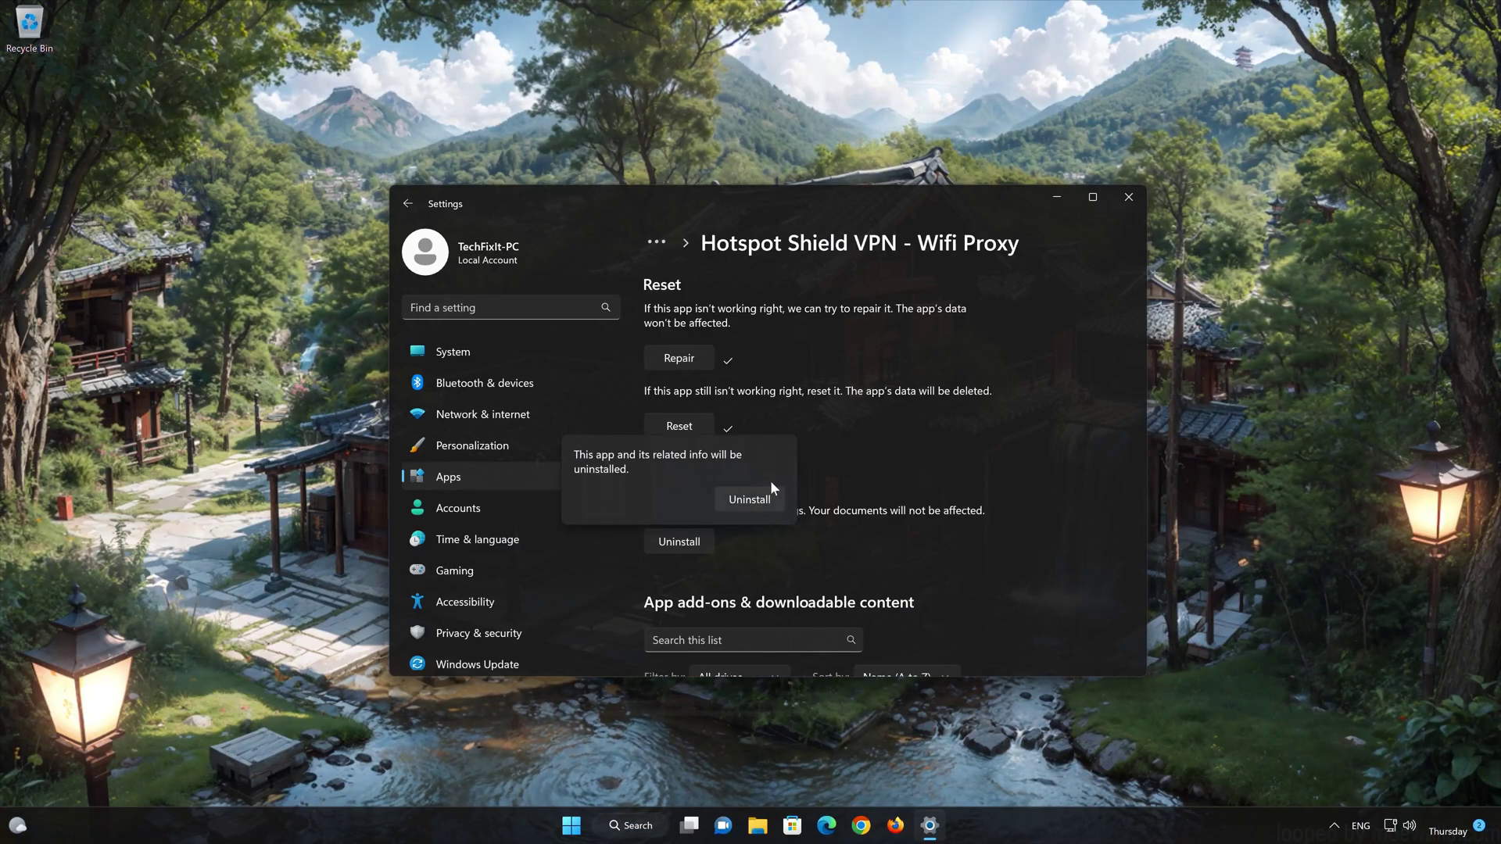
click(754, 503)
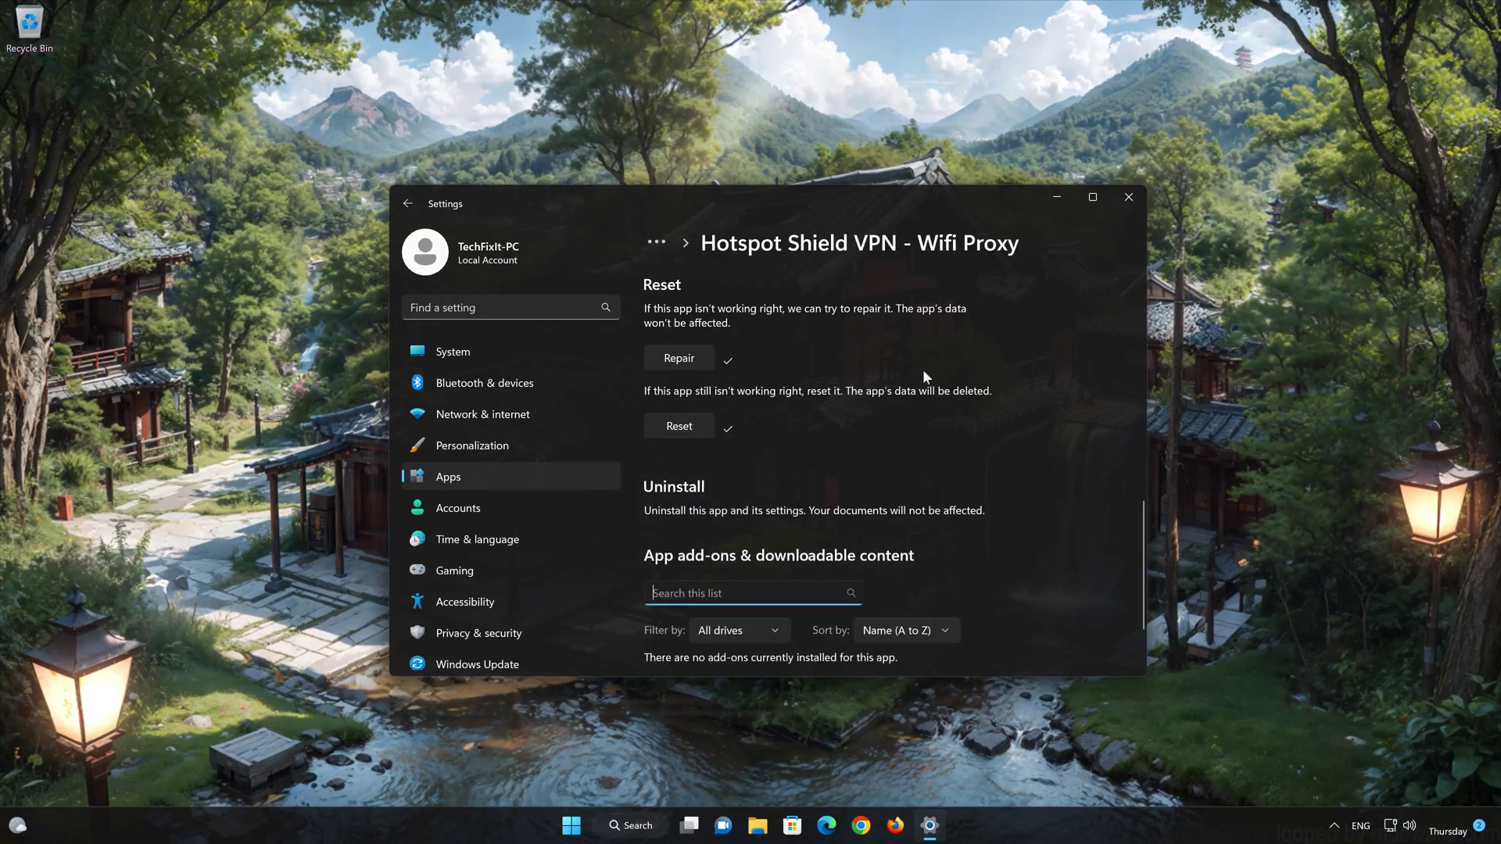
click(1126, 197)
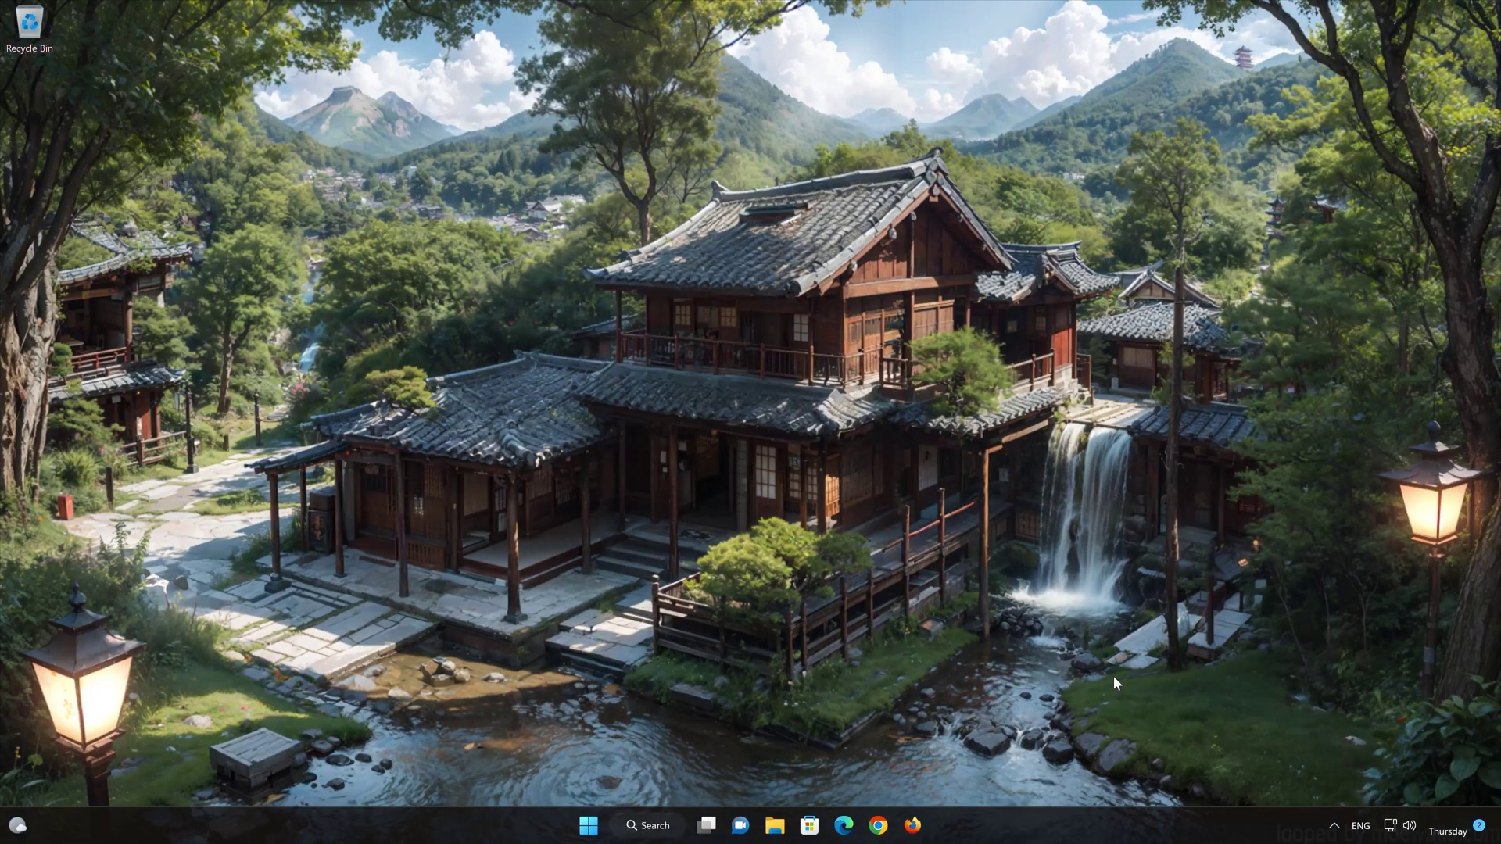
Find "hotspot shield" in Microsoft Store and install Hotspot Shield VPN - Wifi Proxy.
click(811, 826)
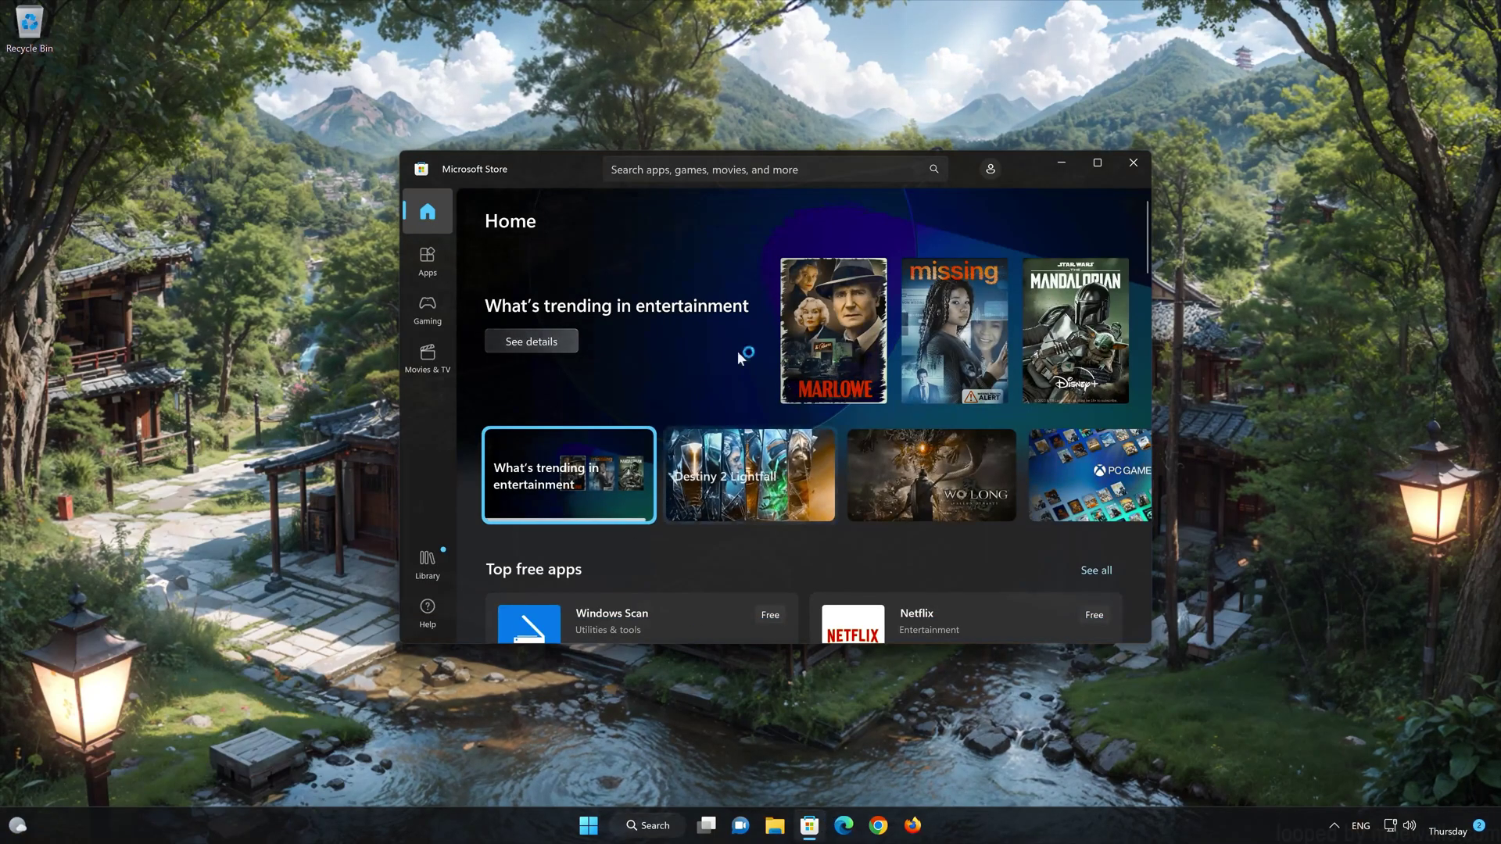
key(ctrl+f)
text(hot)
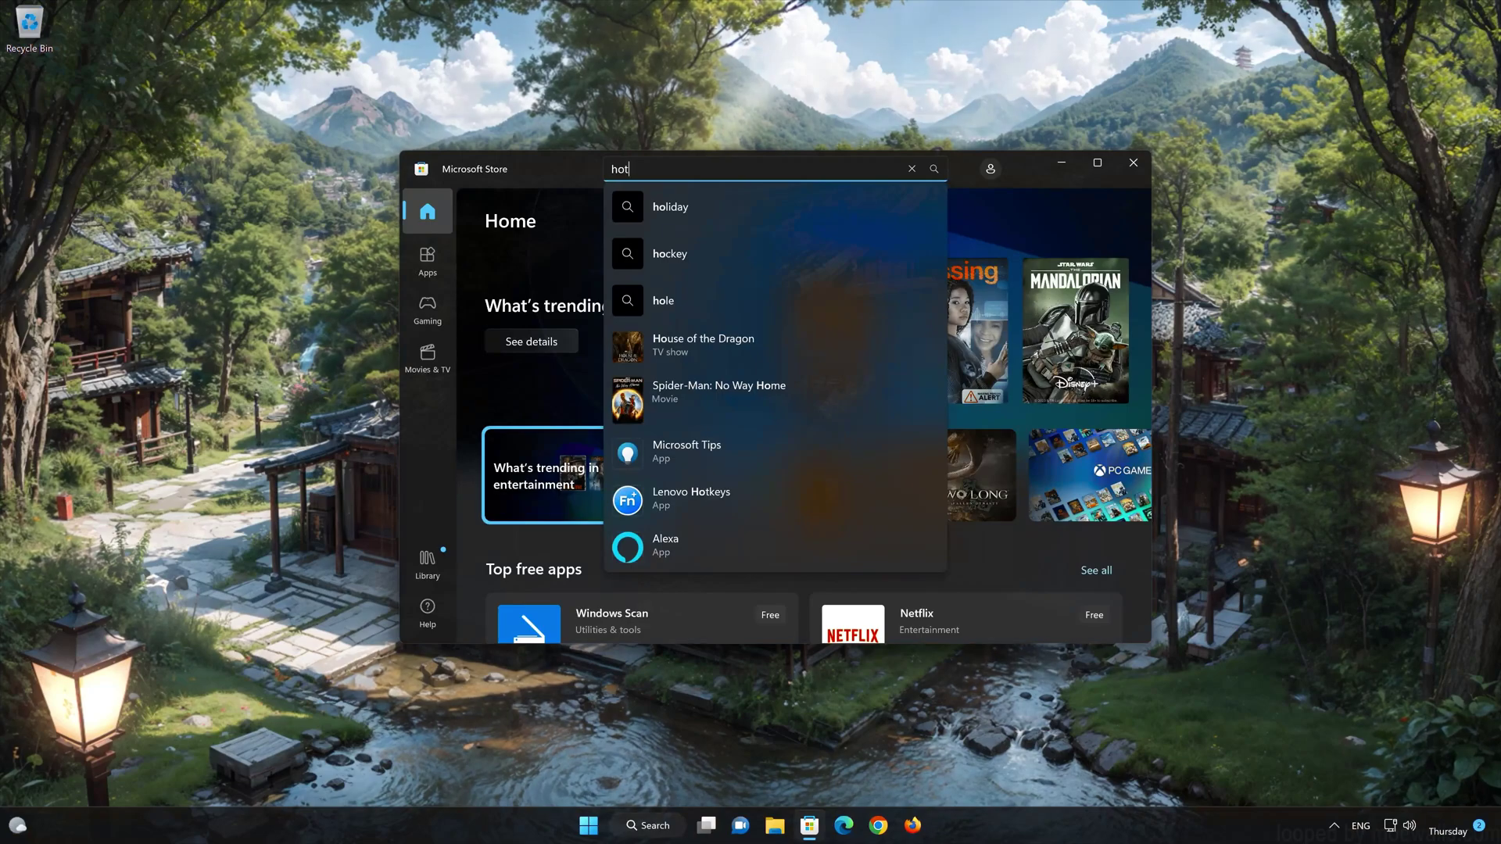
text(spot shield)
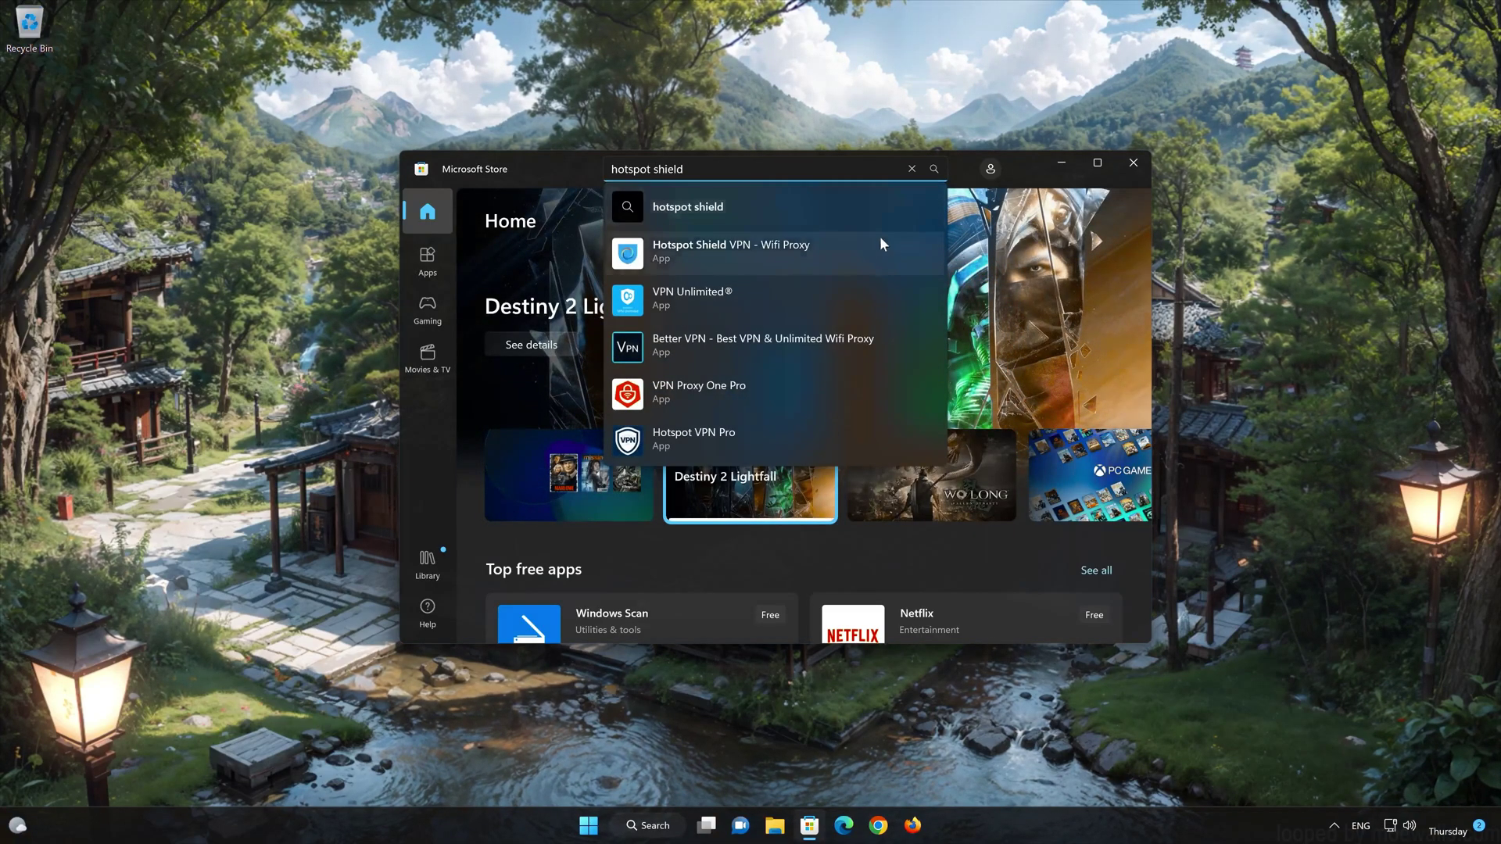
click(770, 251)
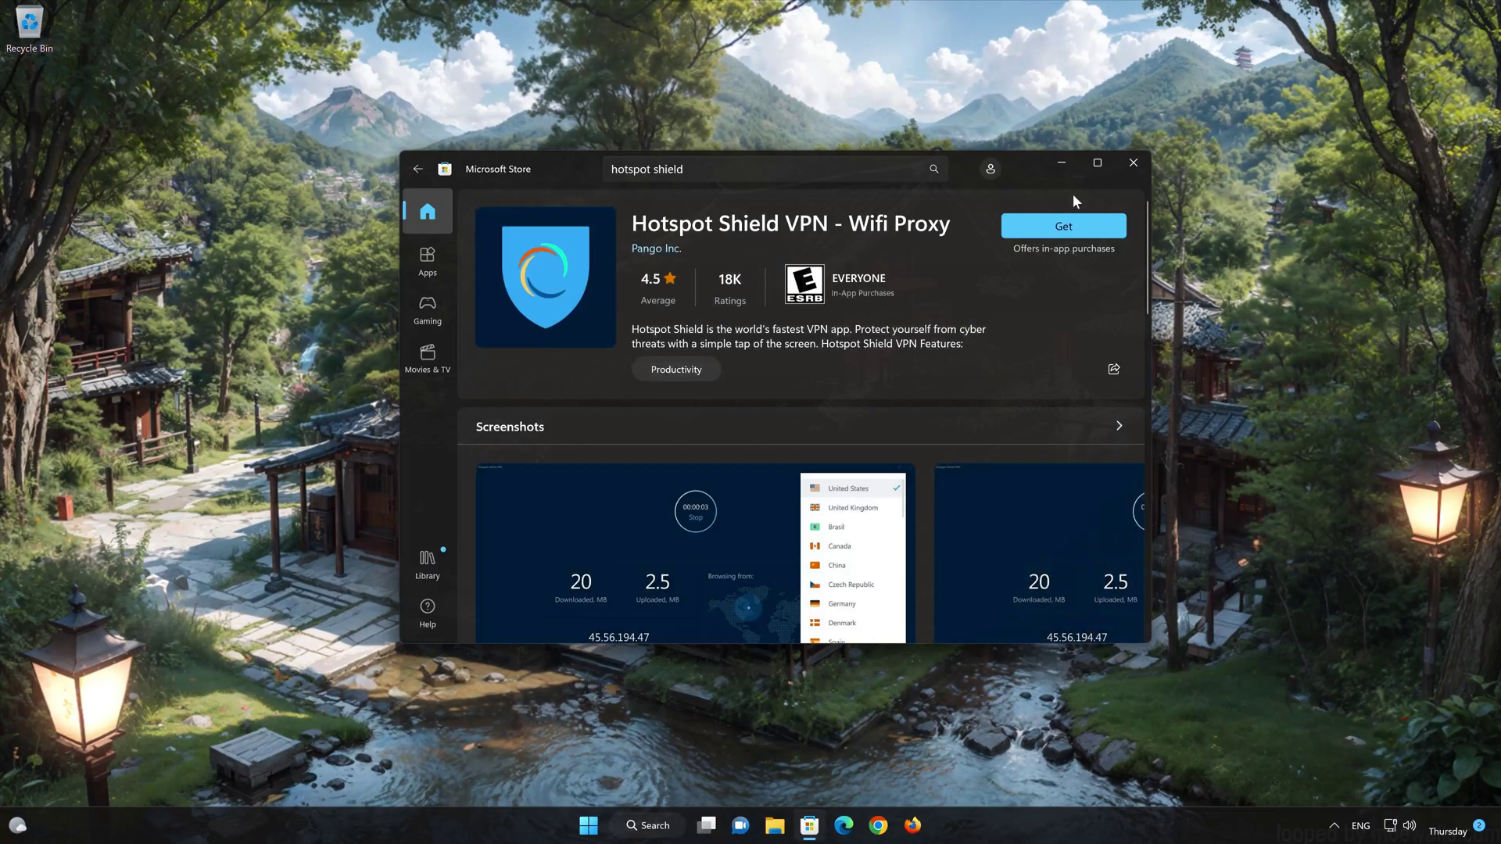
click(1064, 227)
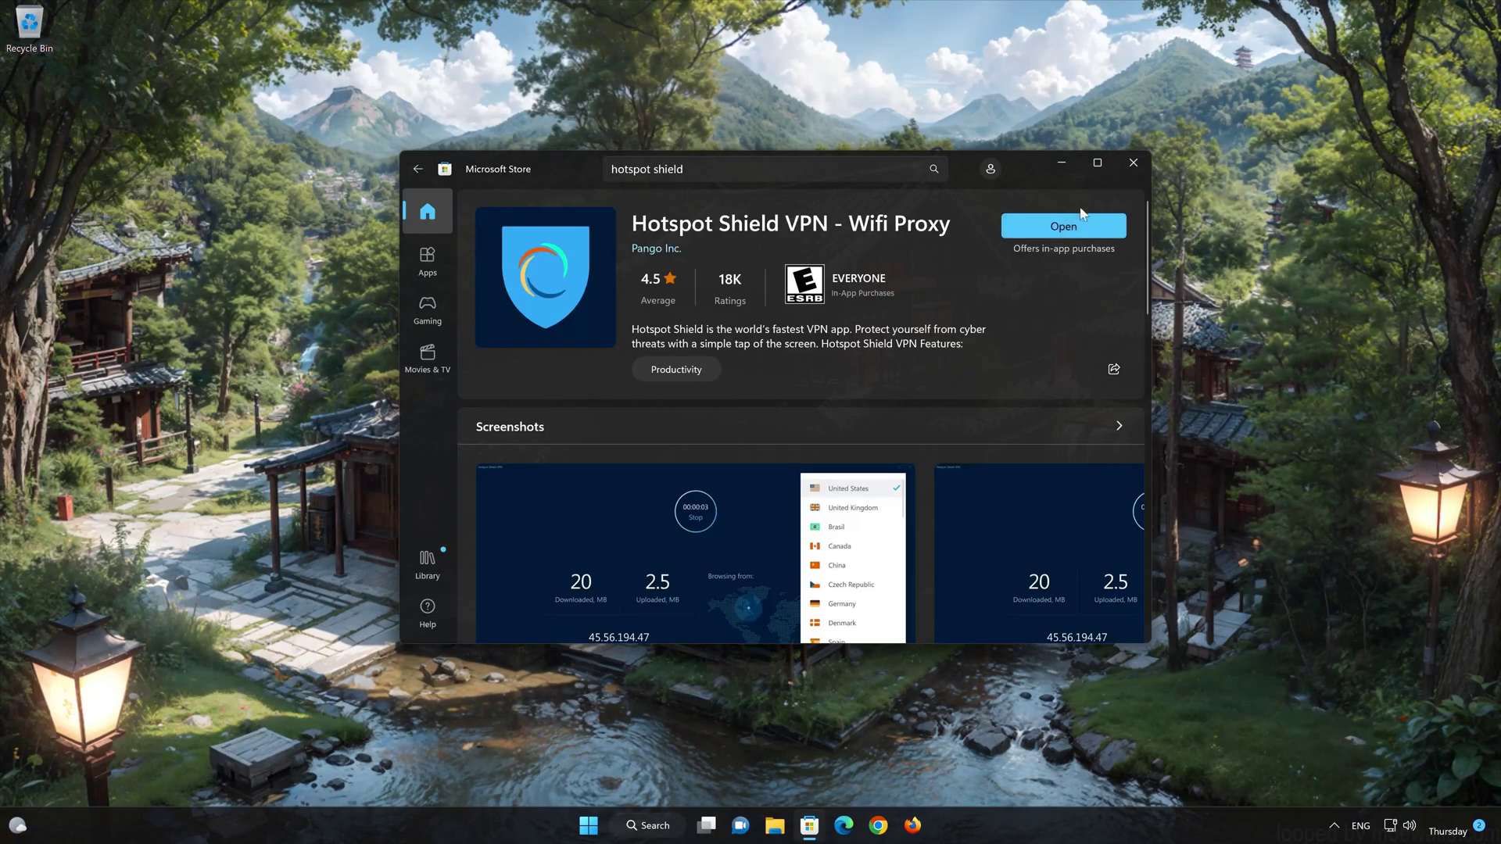
Launch Hotspot Shield, go through its introduction pages, and choose the free Basic plan, declining the Premium offer.
click(1063, 227)
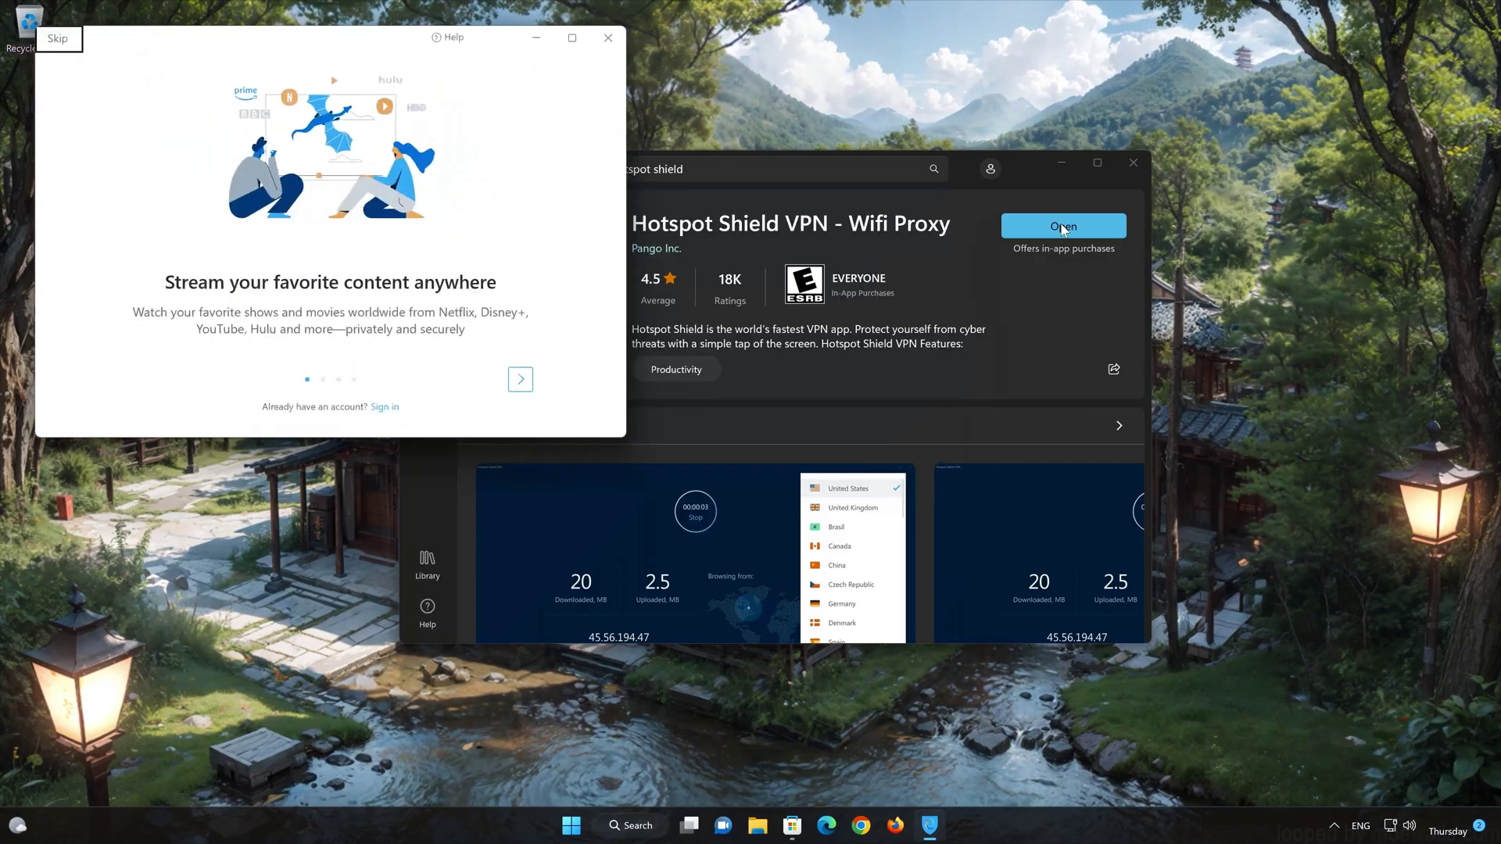
click(518, 385)
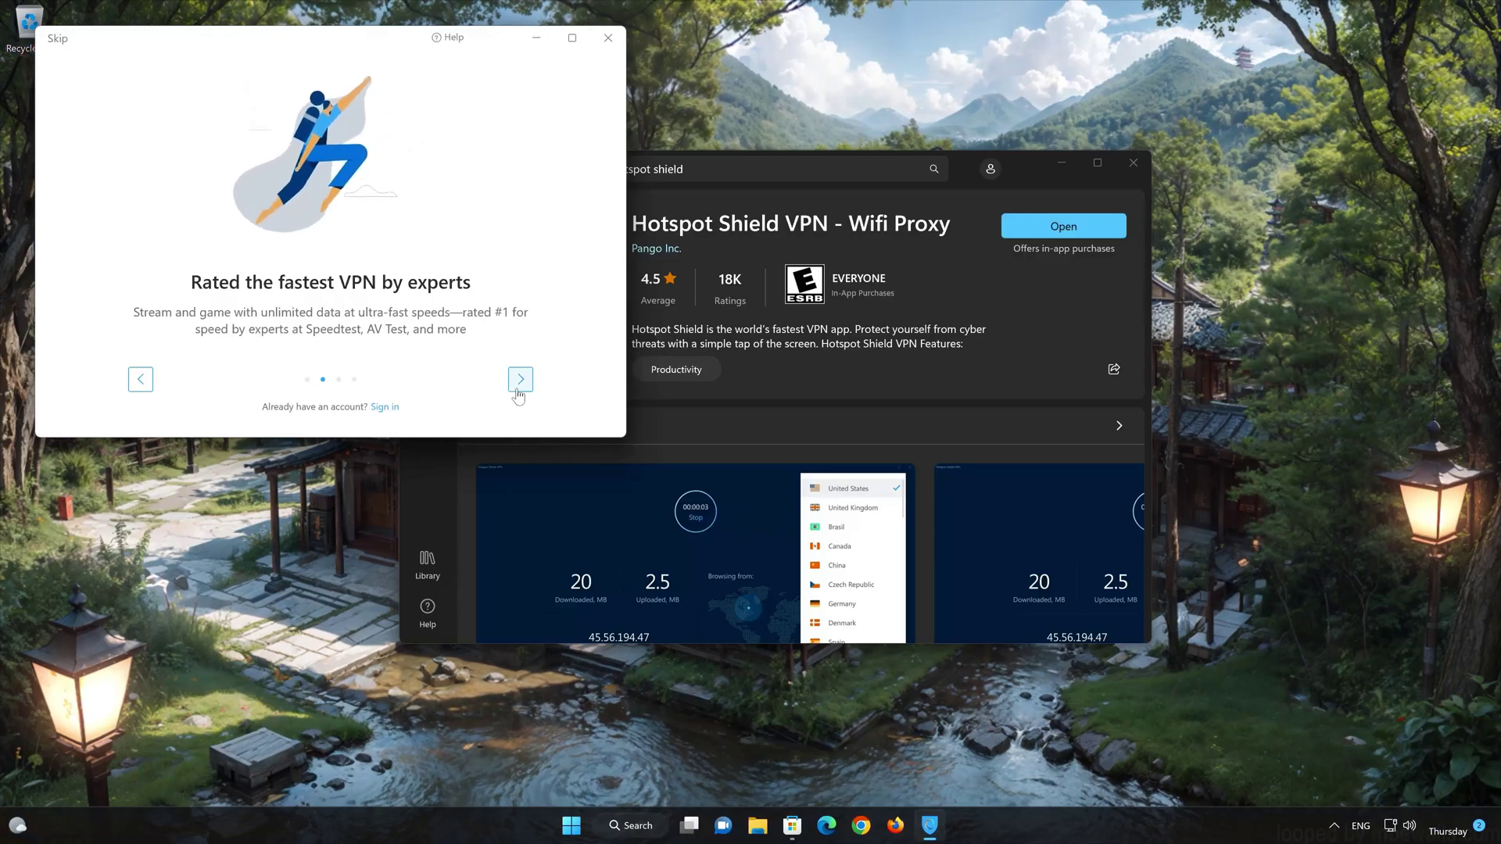
click(518, 384)
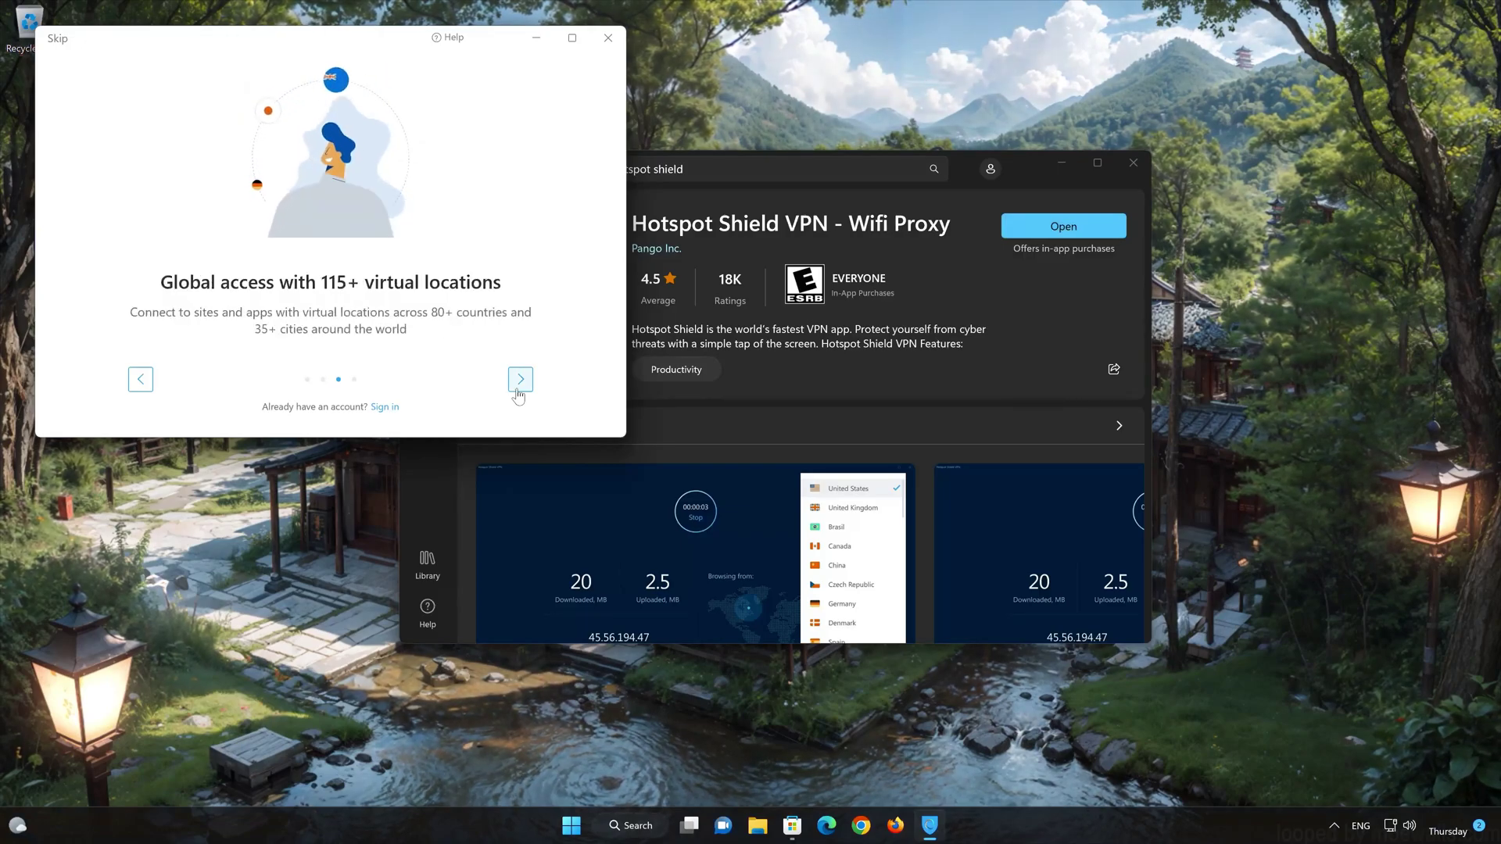
click(517, 391)
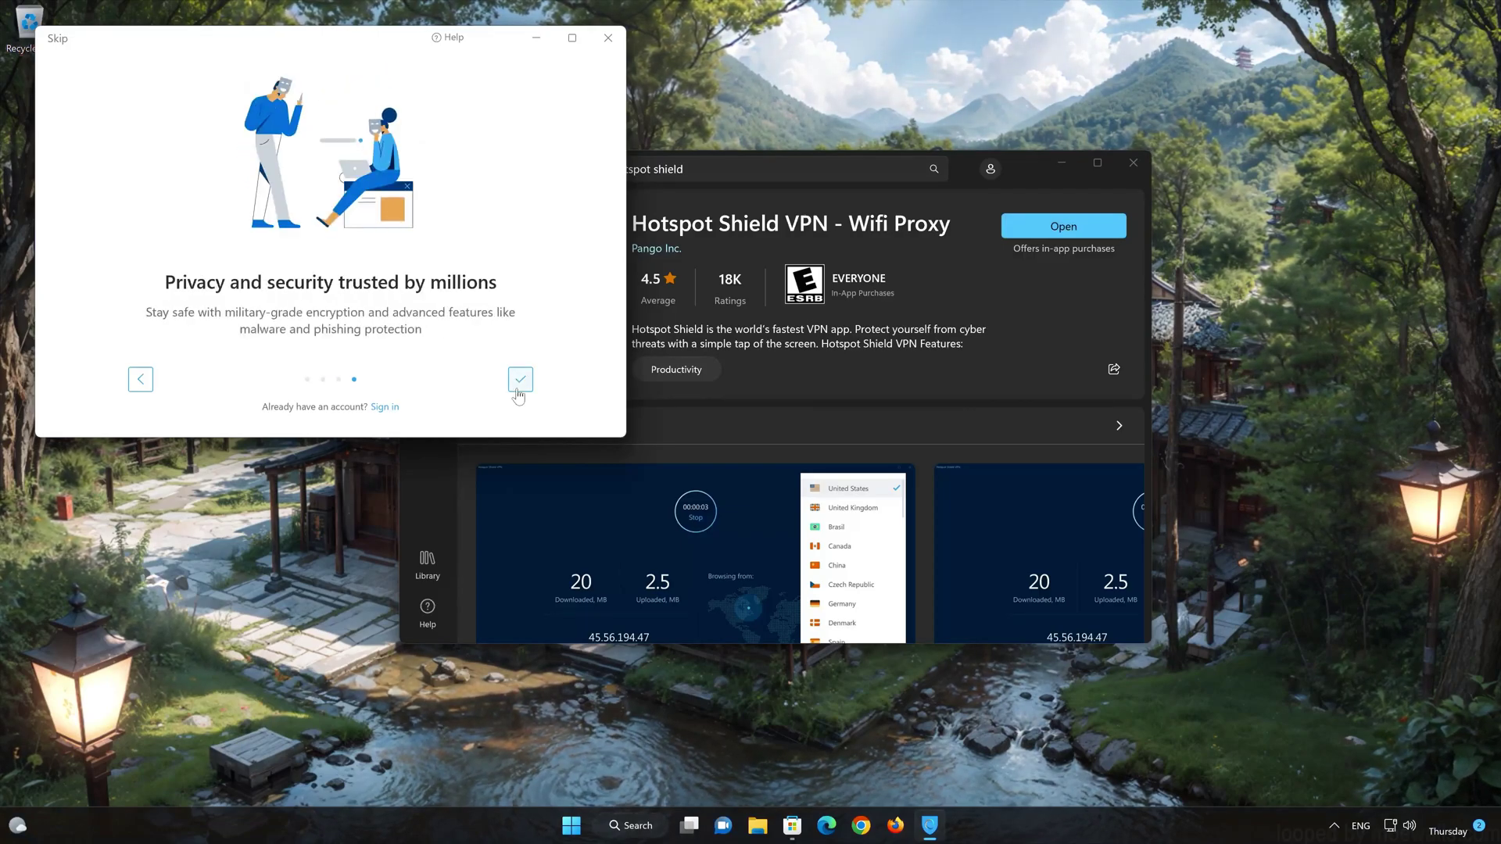
click(518, 389)
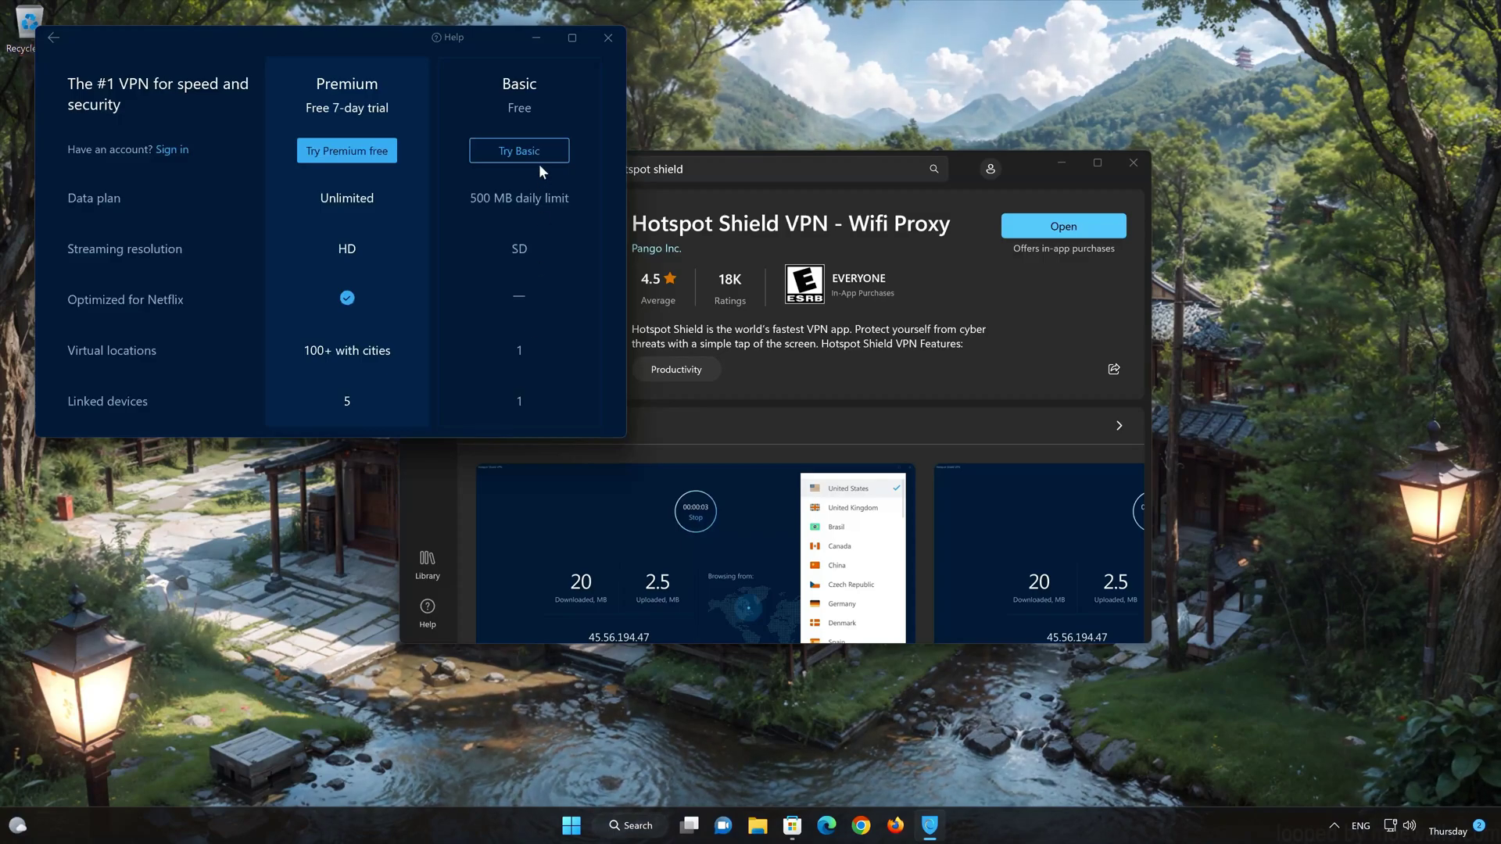
click(519, 151)
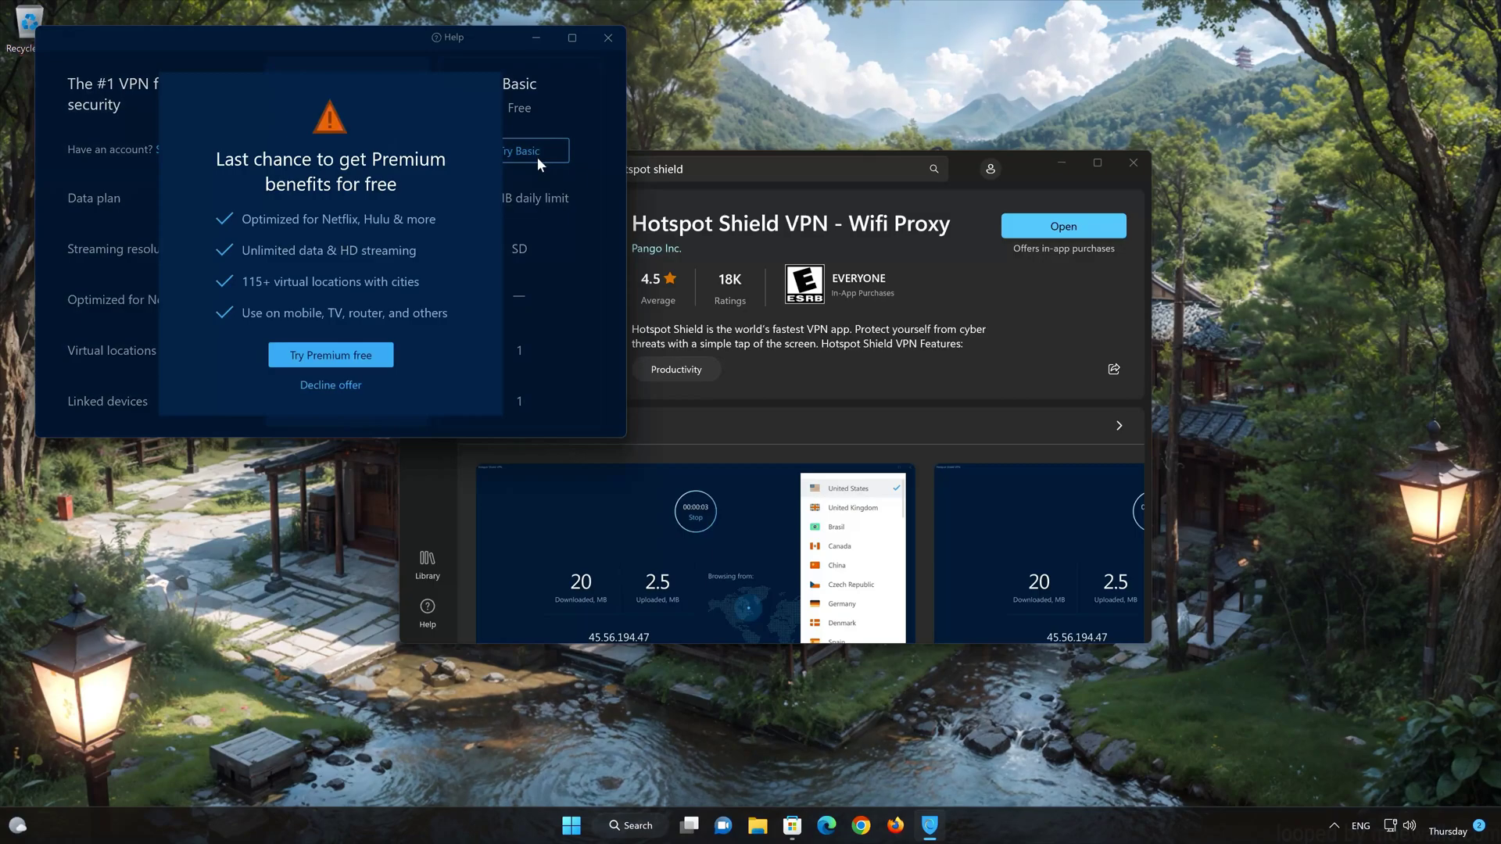
click(339, 388)
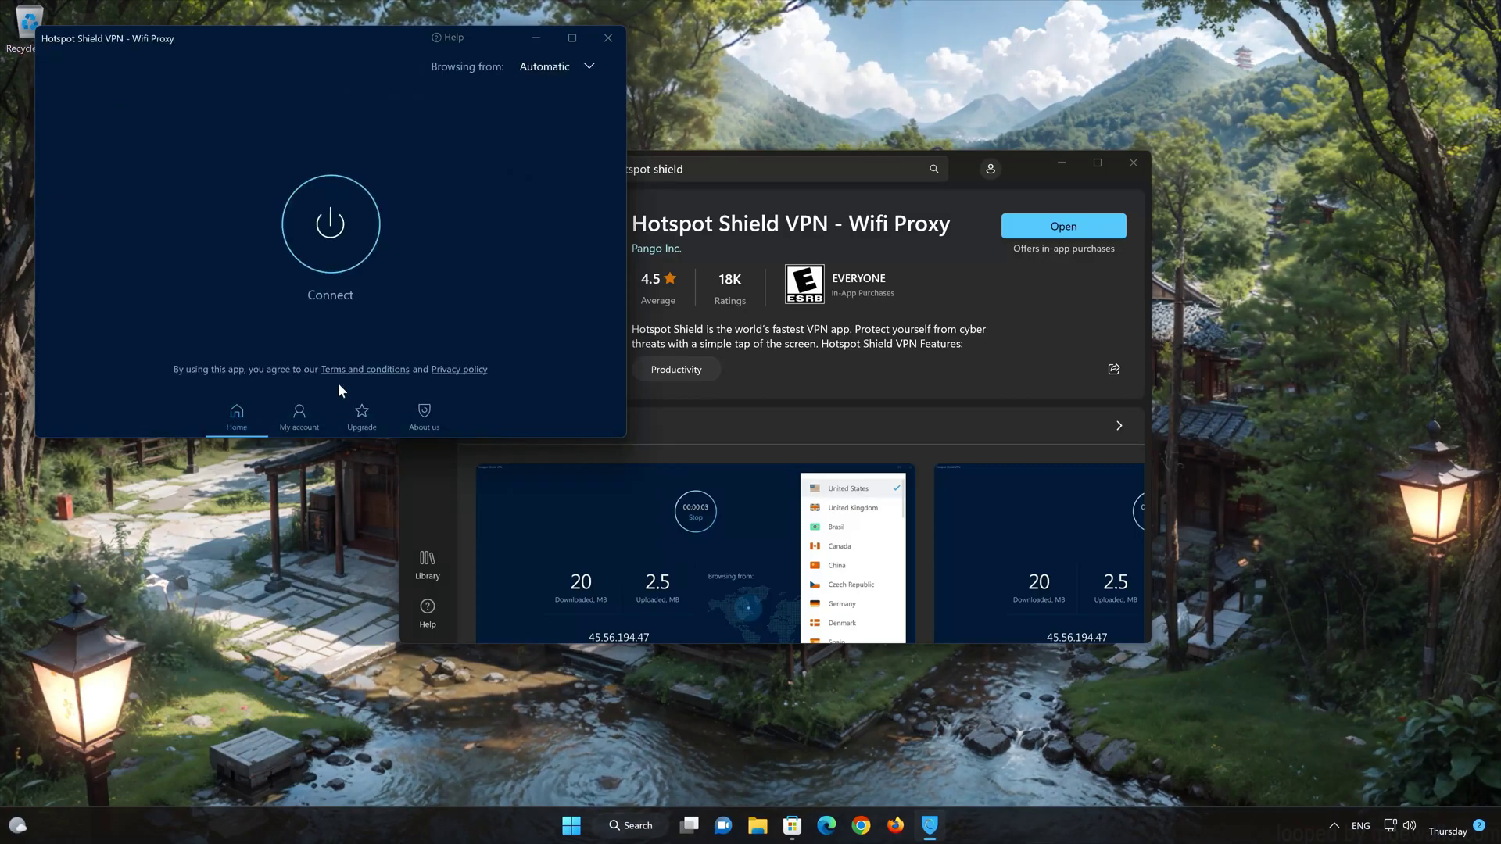
Try to set the VPN's browsing location to Germany, and close the Hotspot Shield app.
click(578, 67)
scroll(569, 192, down, 5)
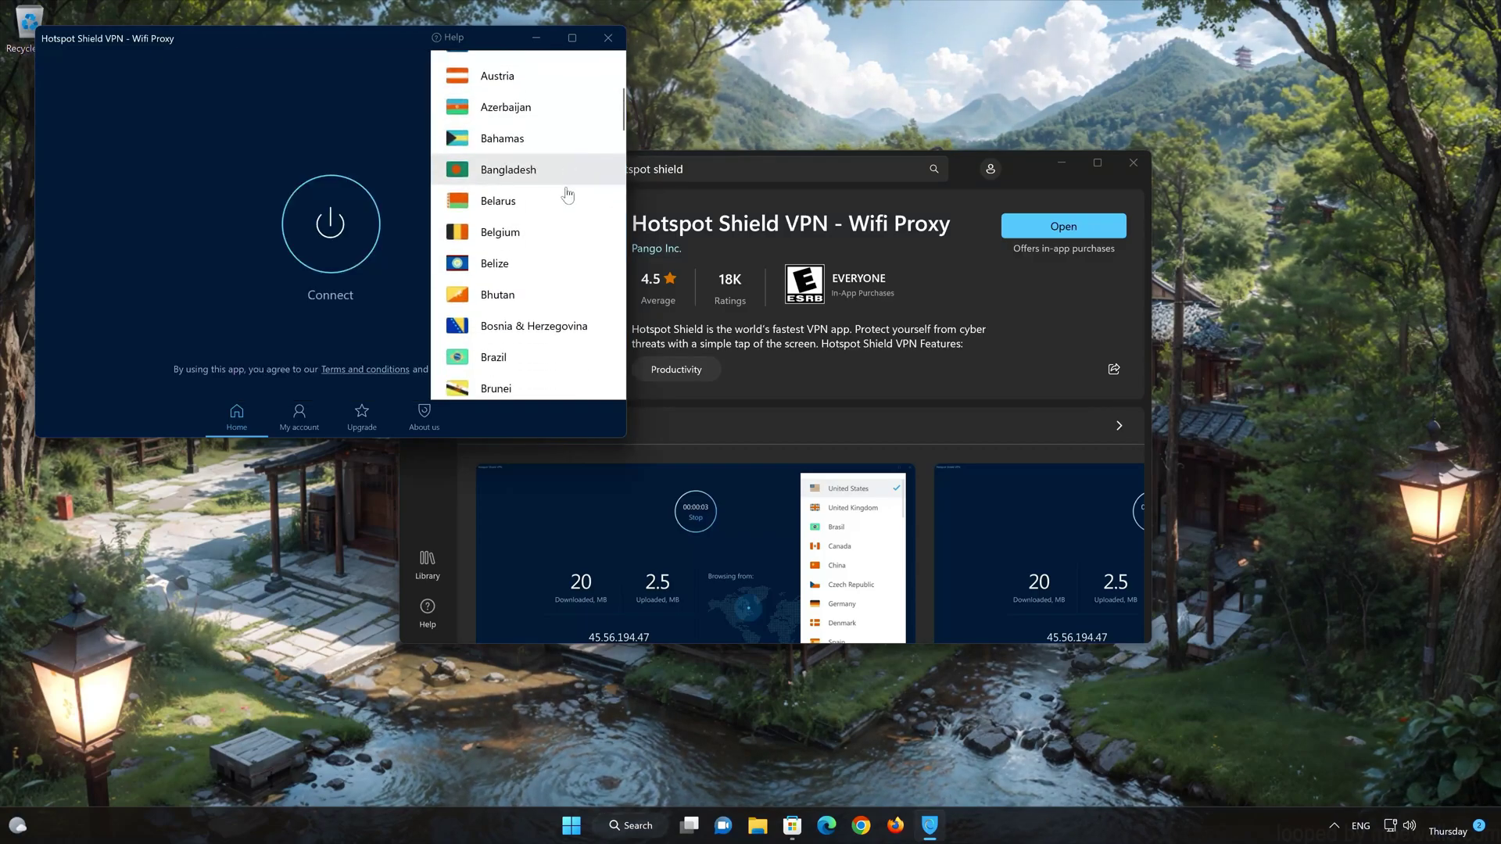
scroll(567, 198, down, 10)
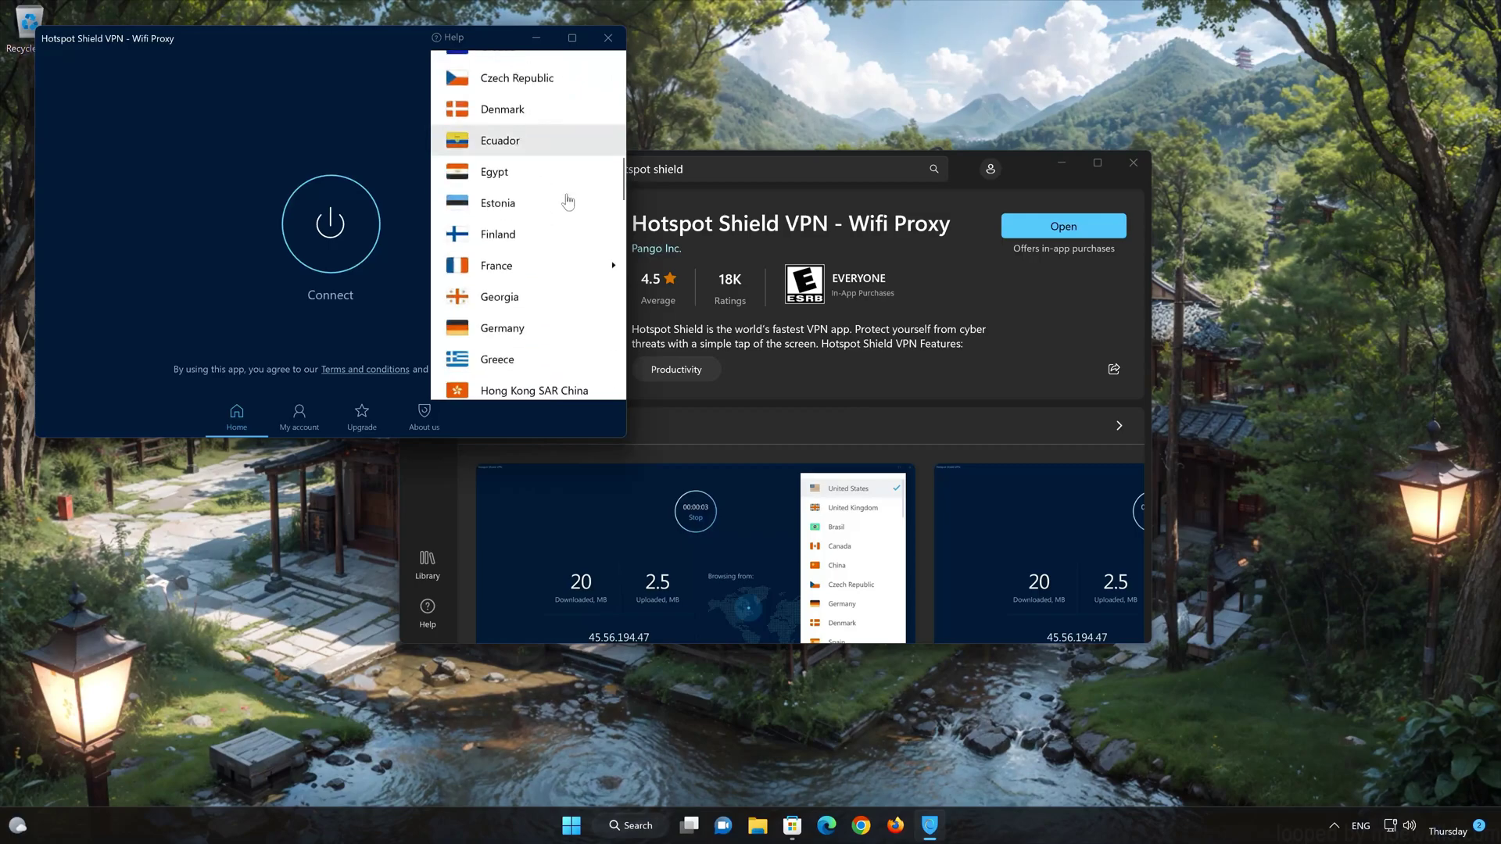
scroll(567, 202, down, 3)
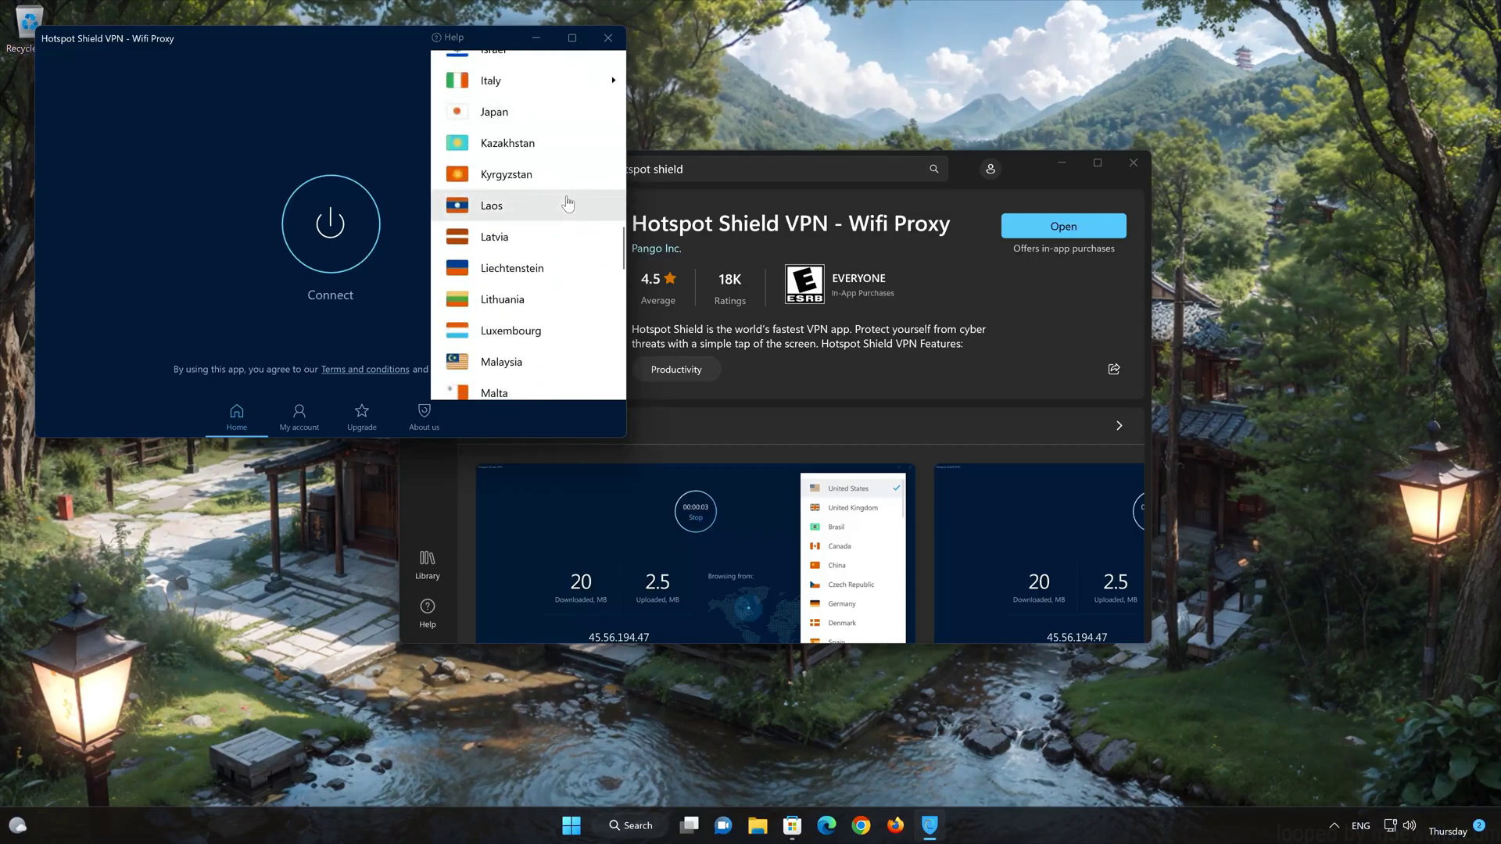
scroll(567, 202, up, 3)
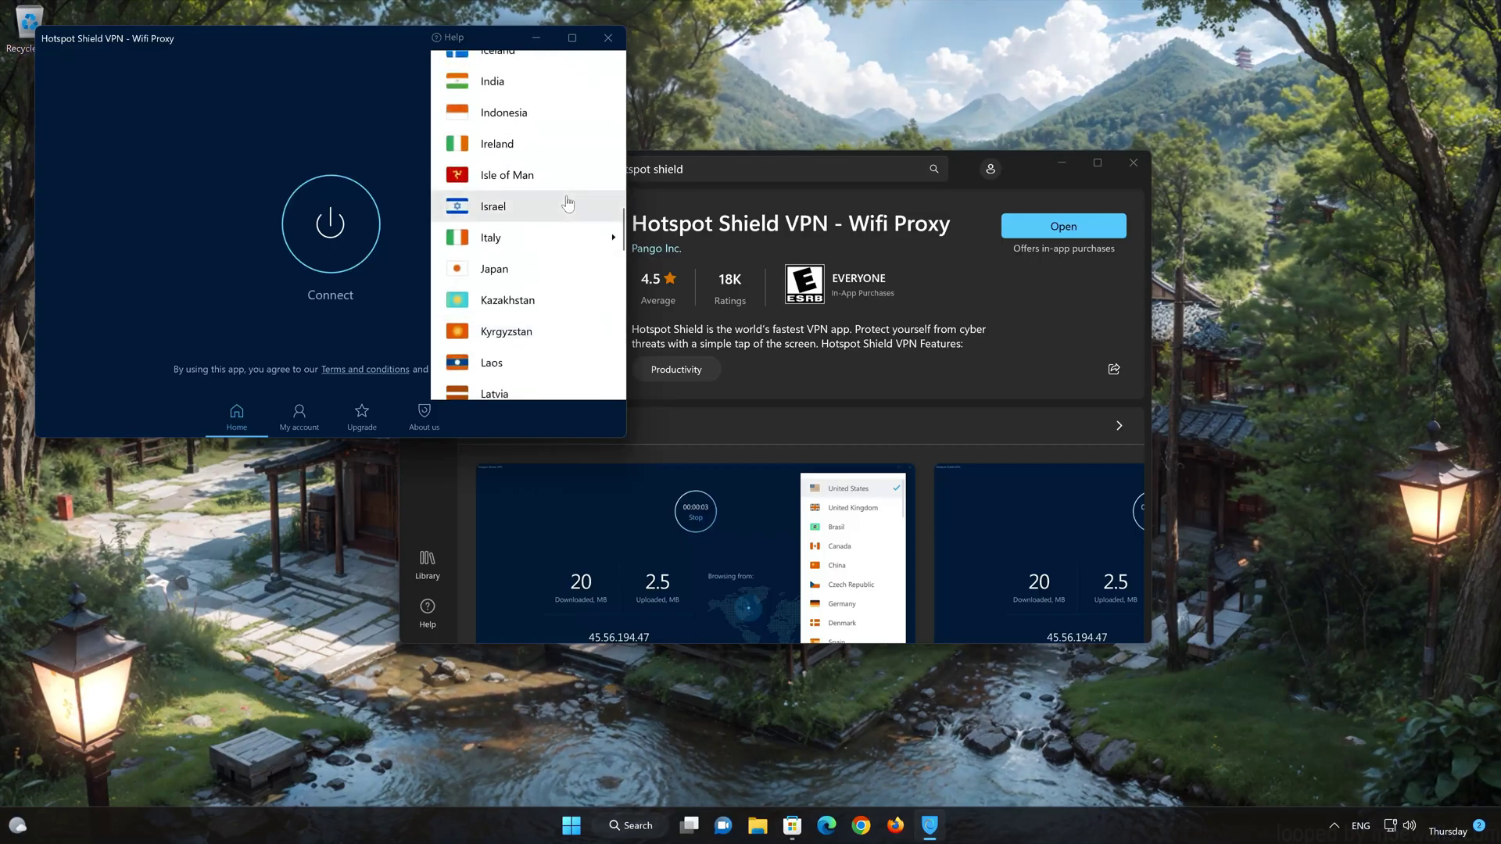
scroll(568, 202, up, 4)
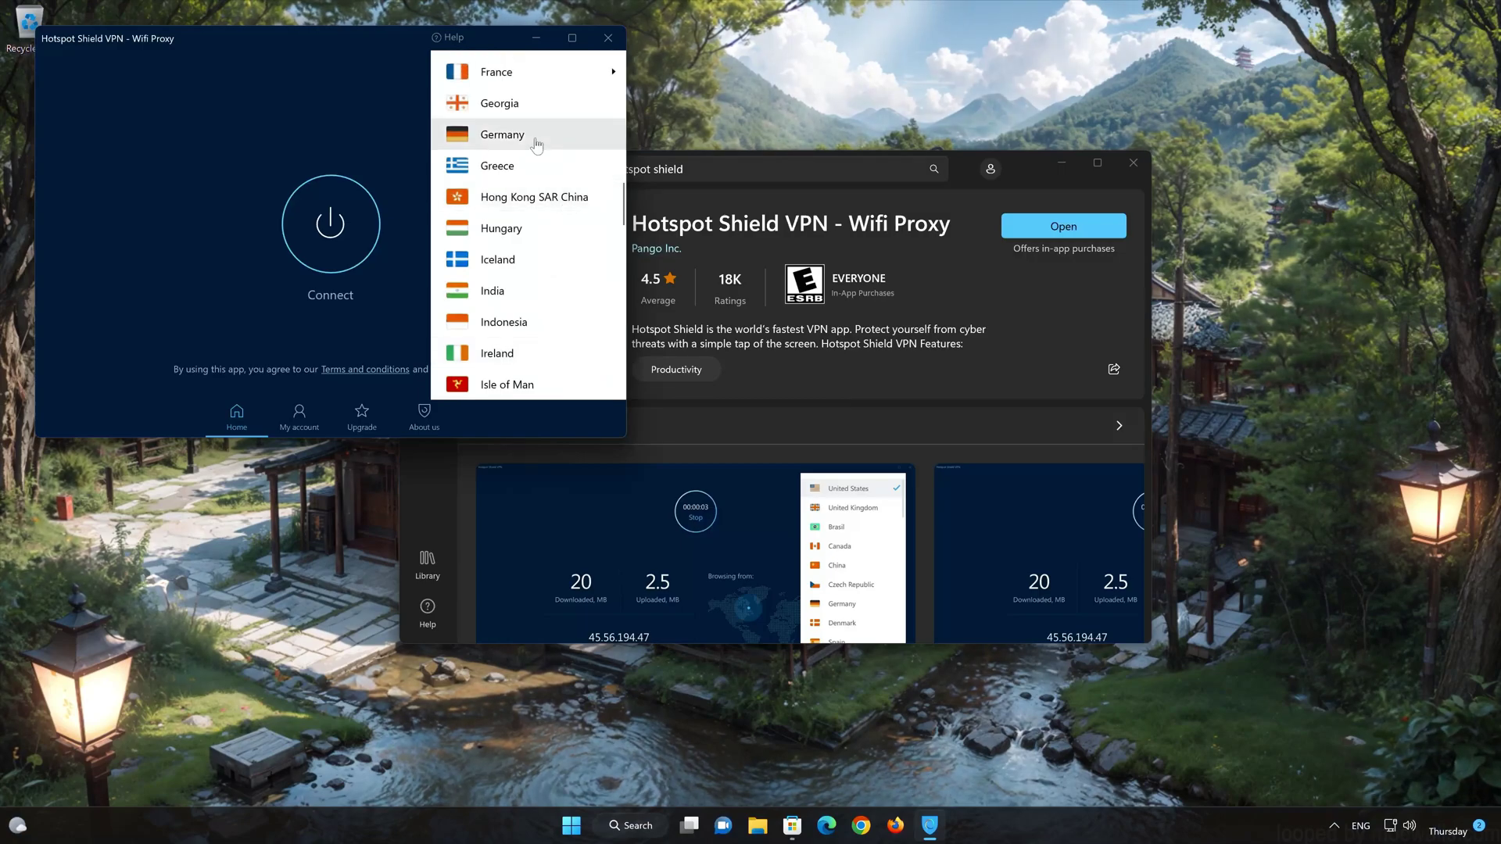
click(536, 145)
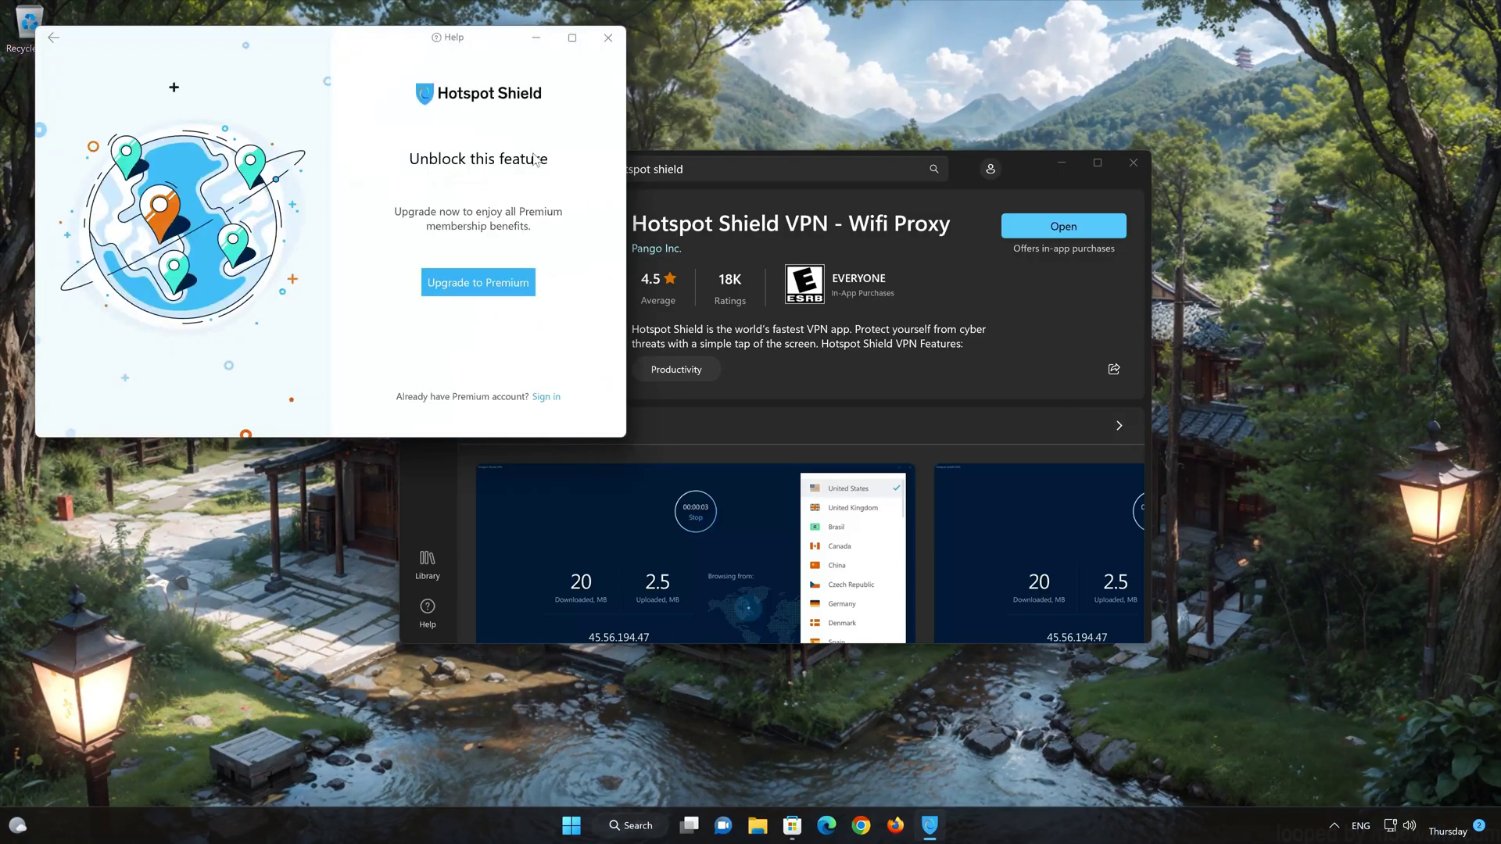
click(608, 45)
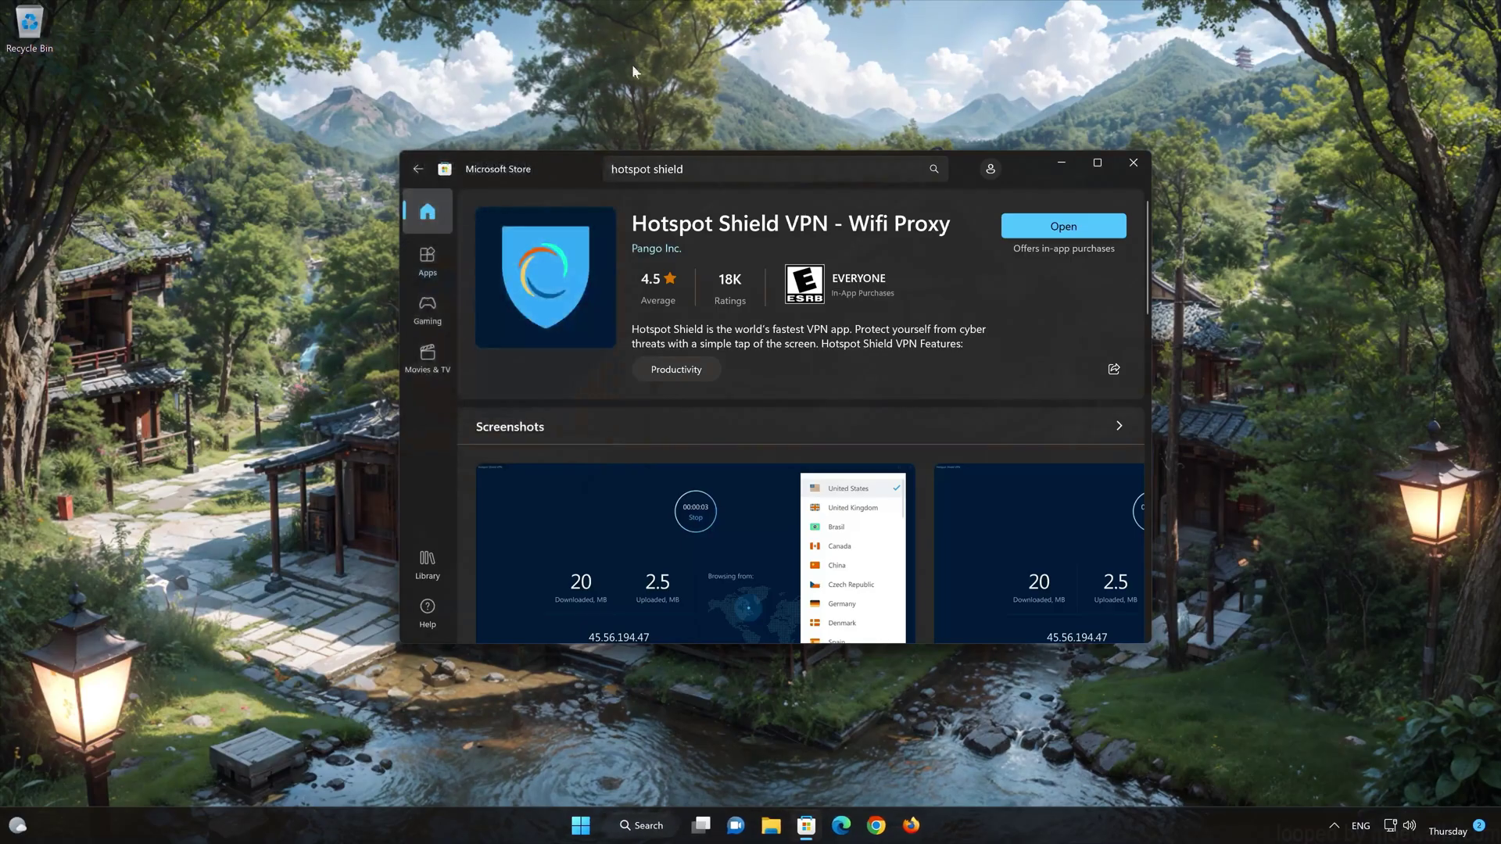